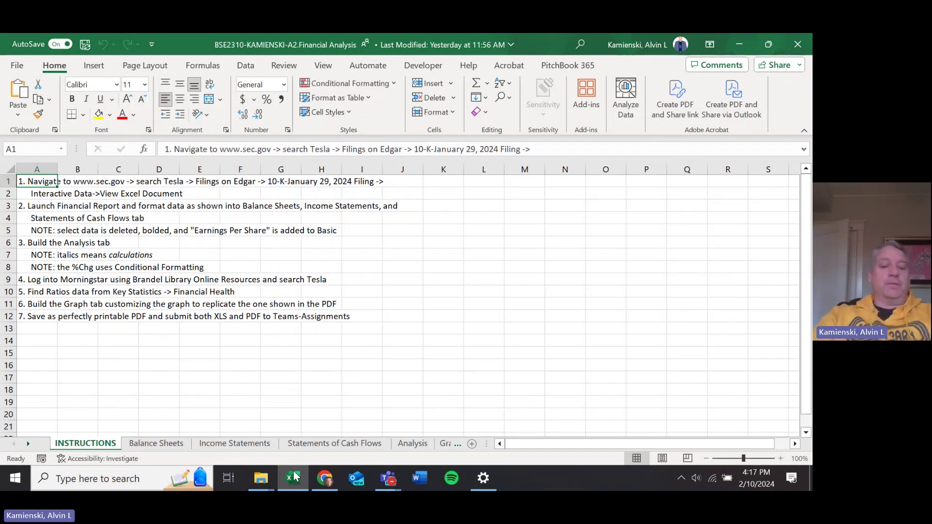
Step: Review the INSTRUCTIONS sheet's custom header (file and sheet names) and page-of-total-pages footer in Page Setup
left_click(146, 65)
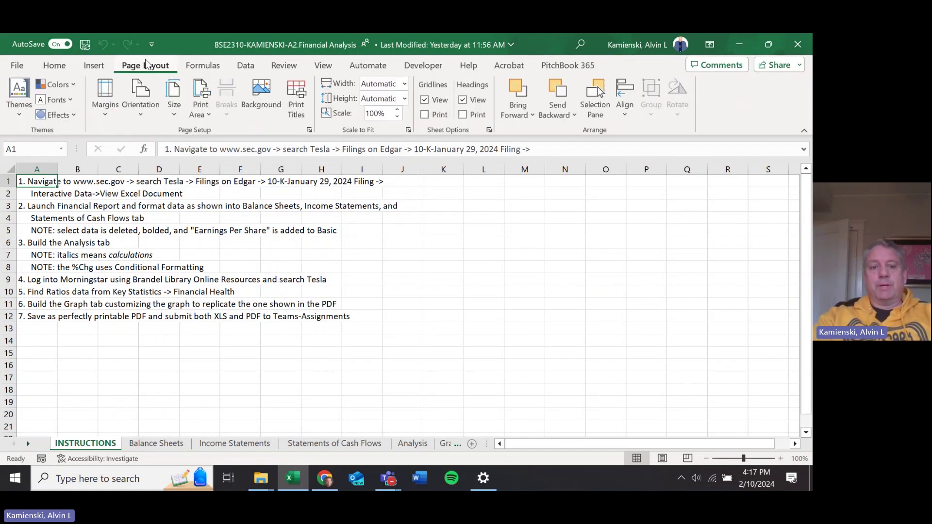
left_click(309, 130)
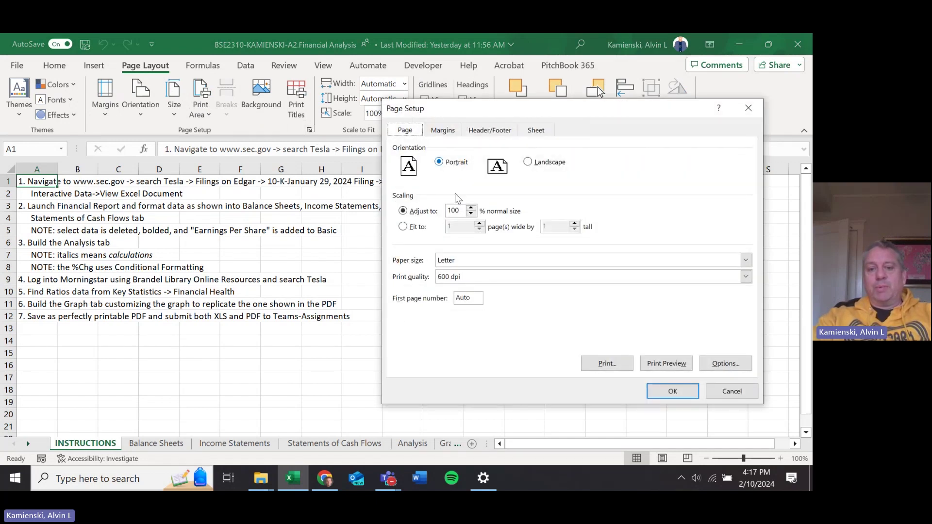
left_click(475, 134)
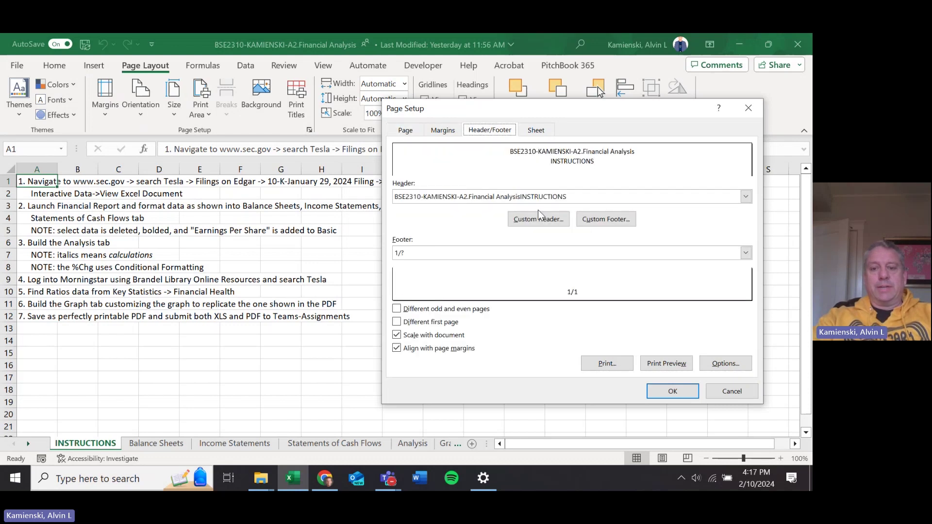
left_click(539, 222)
key("Escape")
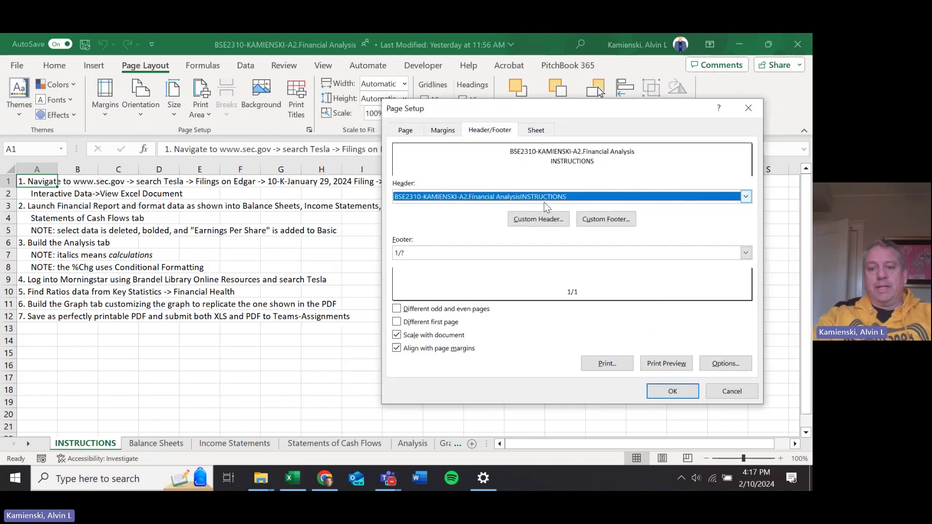
left_click(598, 220)
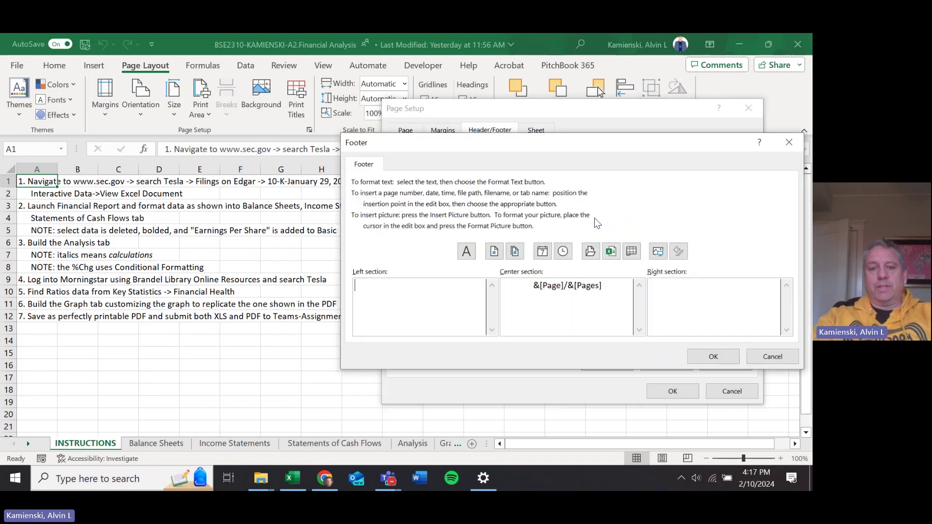
key("Escape")
key("Escape")
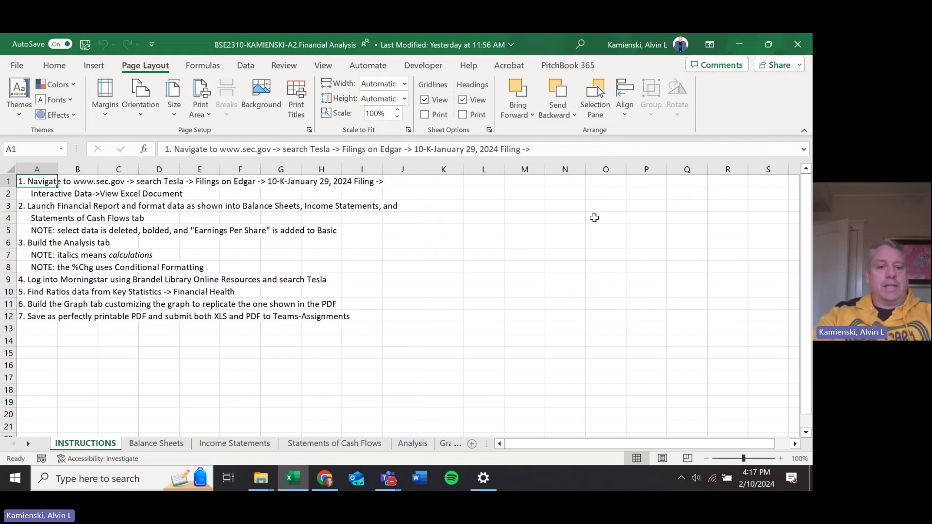
Step: On Balance Sheets, confirm landscape orientation, the file-and-sheet-name header and the page-number footer
key("ctrl+Page_Down")
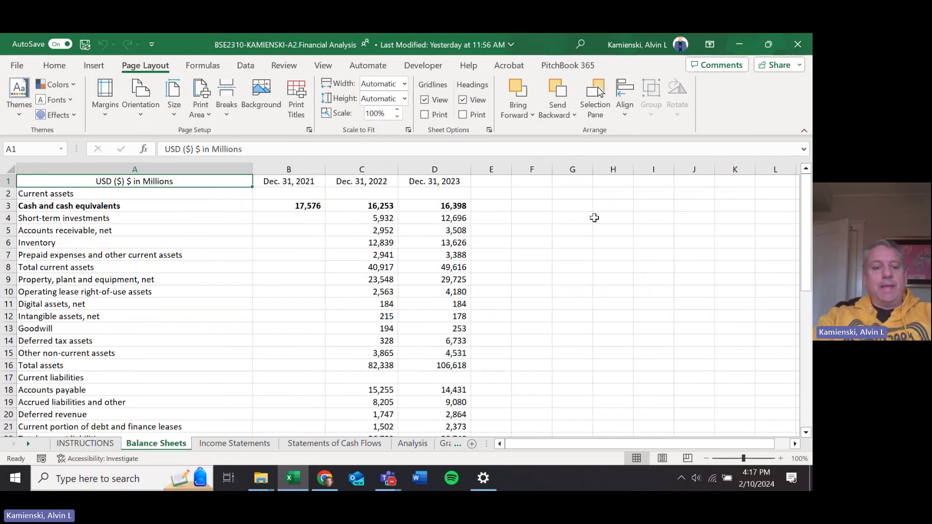
key("alt+p")
key("s")
key("p")
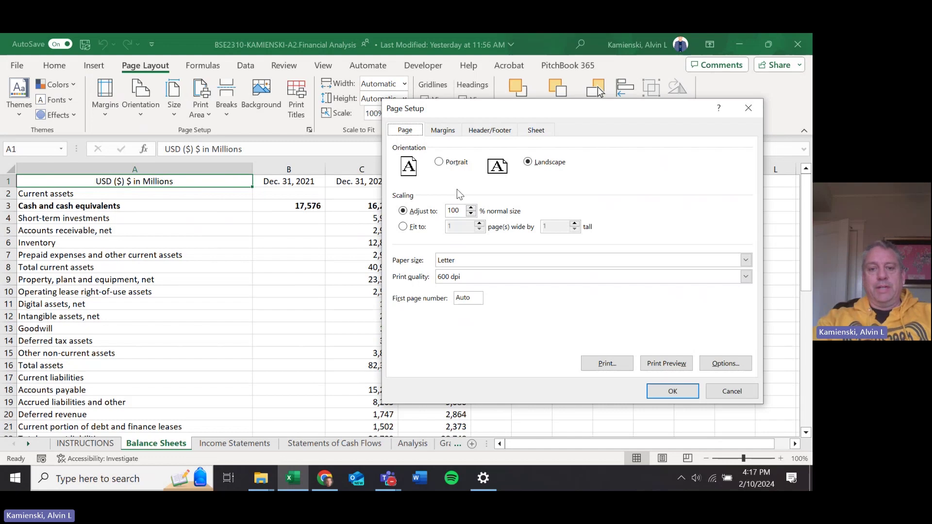
left_click(489, 130)
left_click(532, 220)
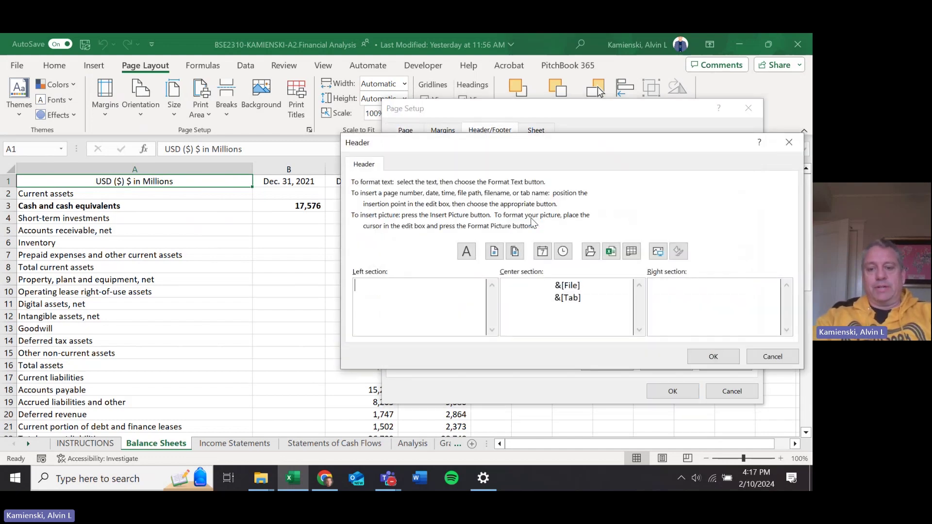
key("Escape")
left_click(606, 219)
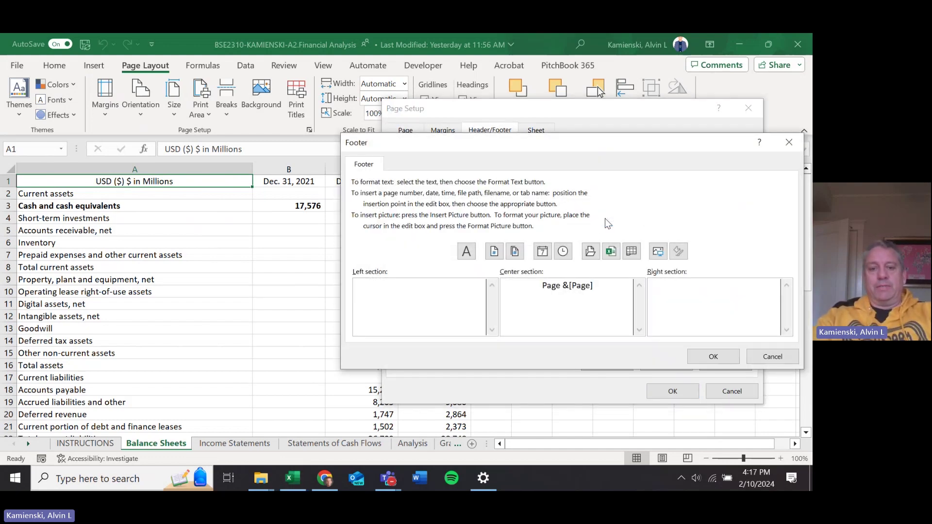
key("Escape")
key("Escape")
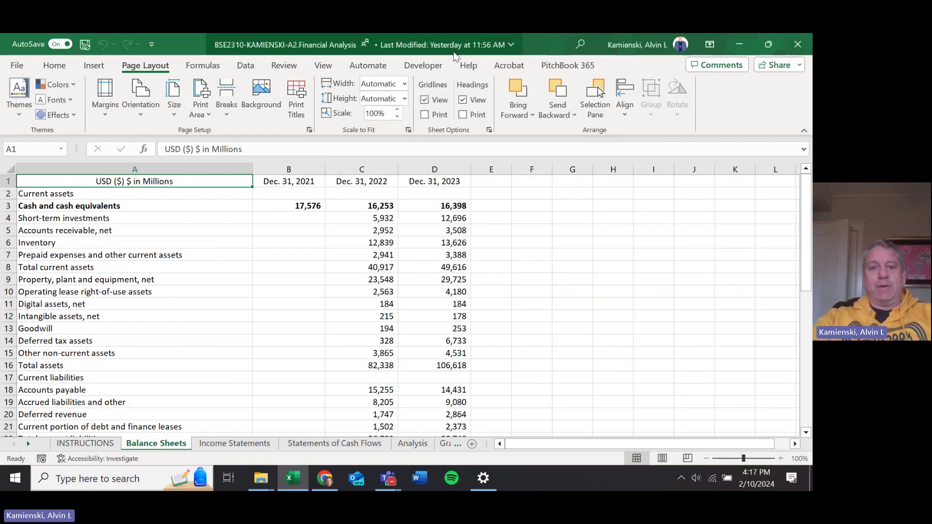
Step: Switch Balance Sheets to Page Break Preview to see its two pages
left_click(333, 65)
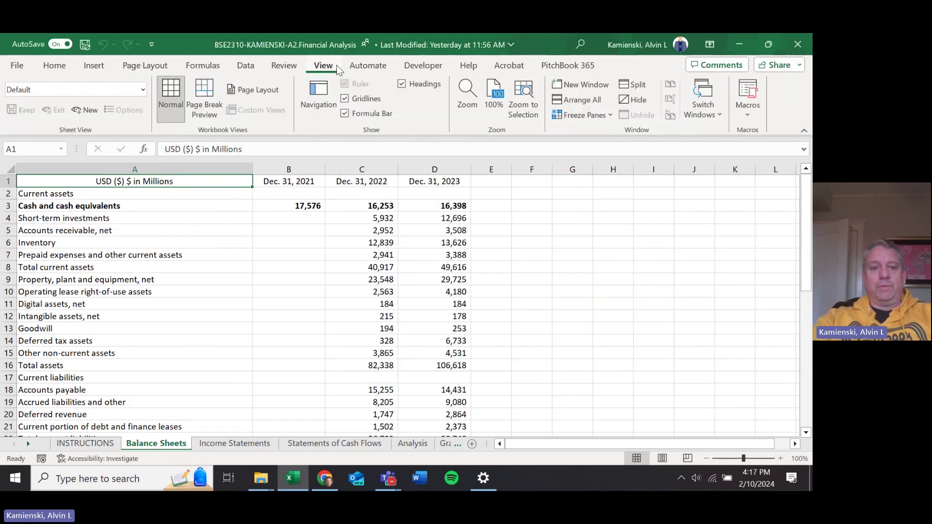
left_click(216, 93)
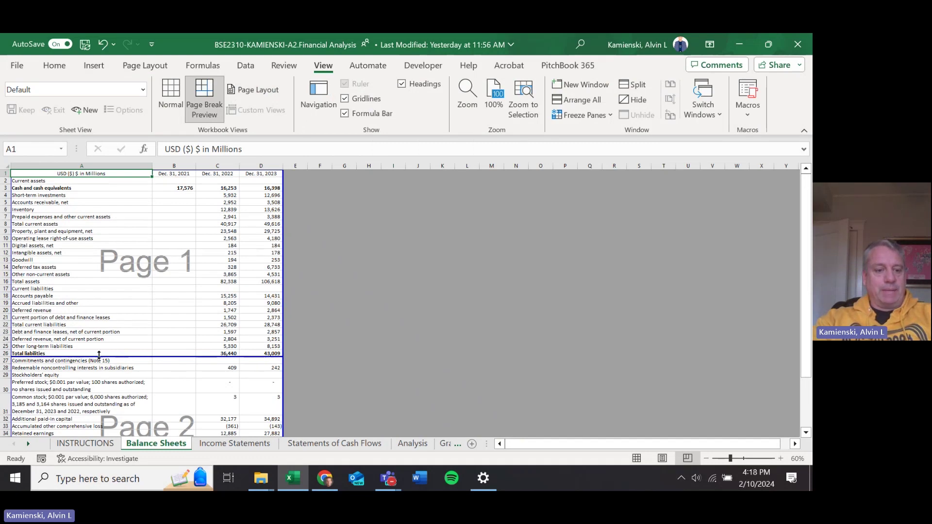
scroll(178, 386, "down", 3)
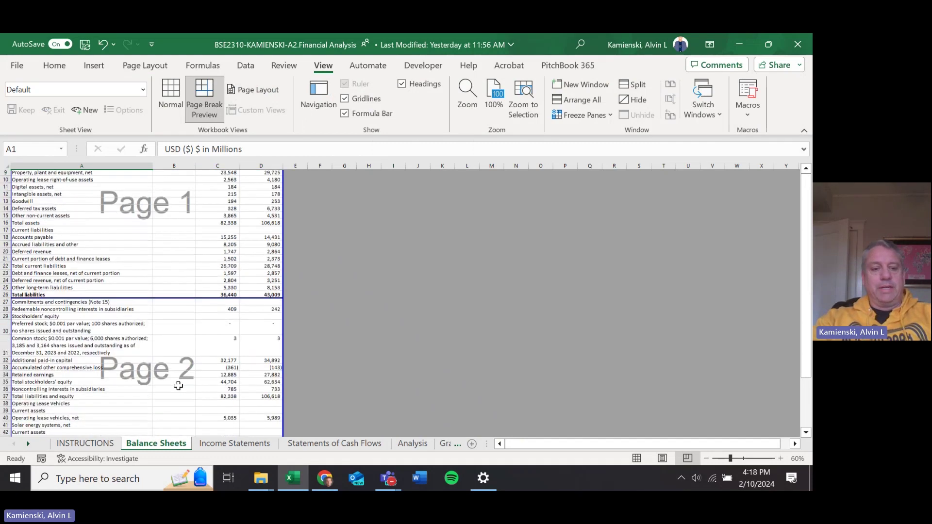
scroll(178, 385, "up", 3)
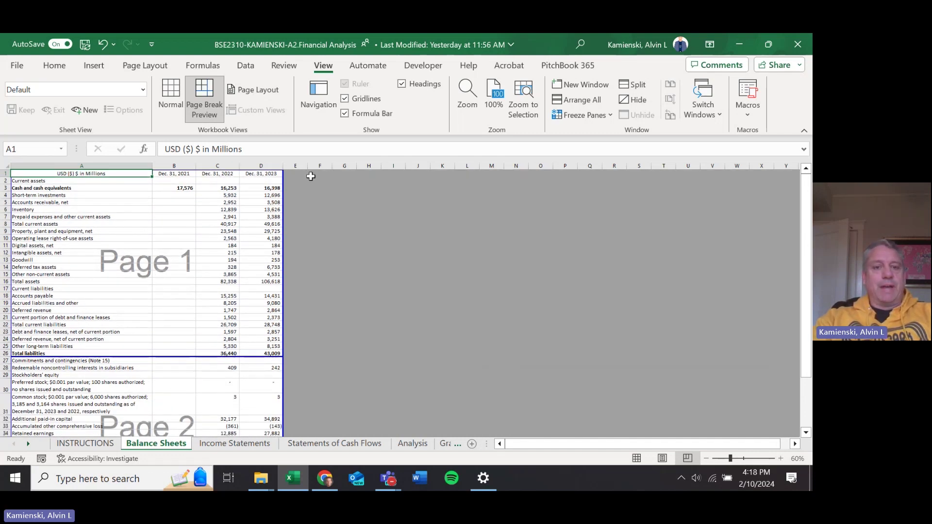
Step: Set row 1 ($1:$1) as the rows to repeat at the top of each printed page
left_click(158, 65)
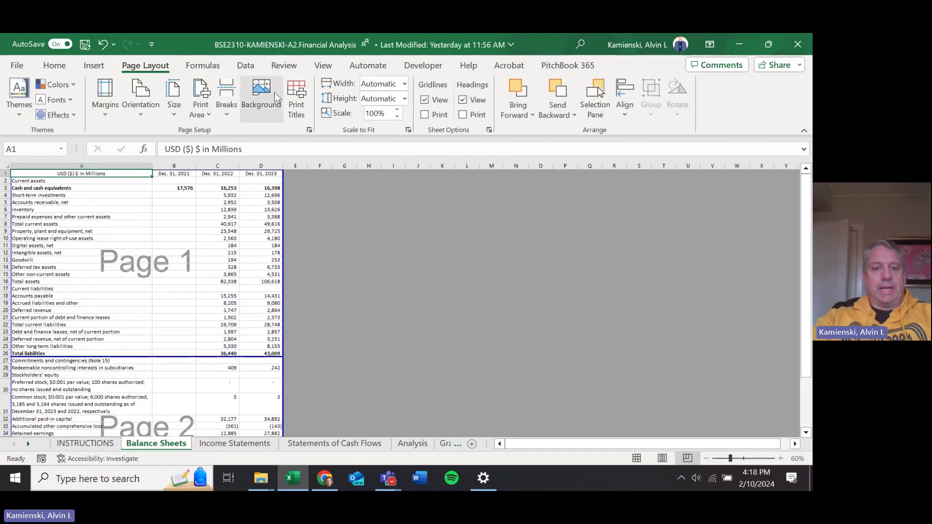
left_click(309, 130)
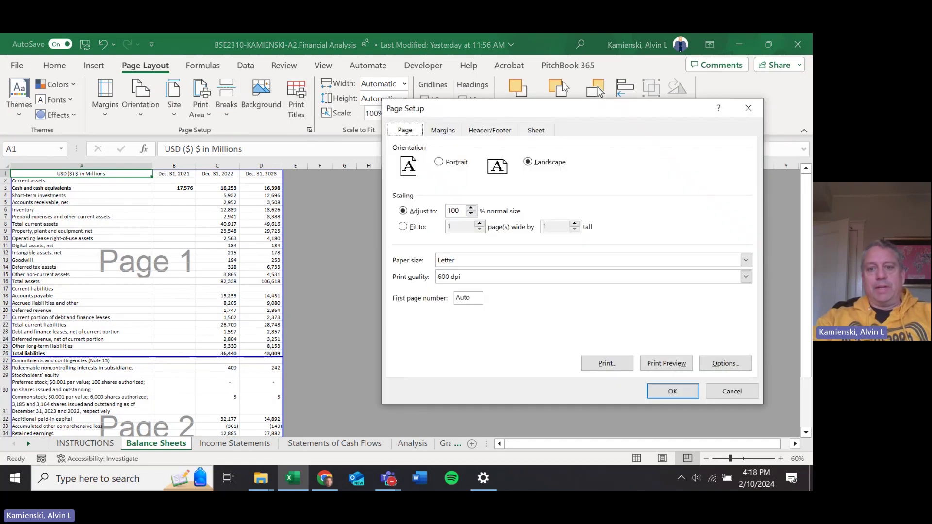
left_click(536, 130)
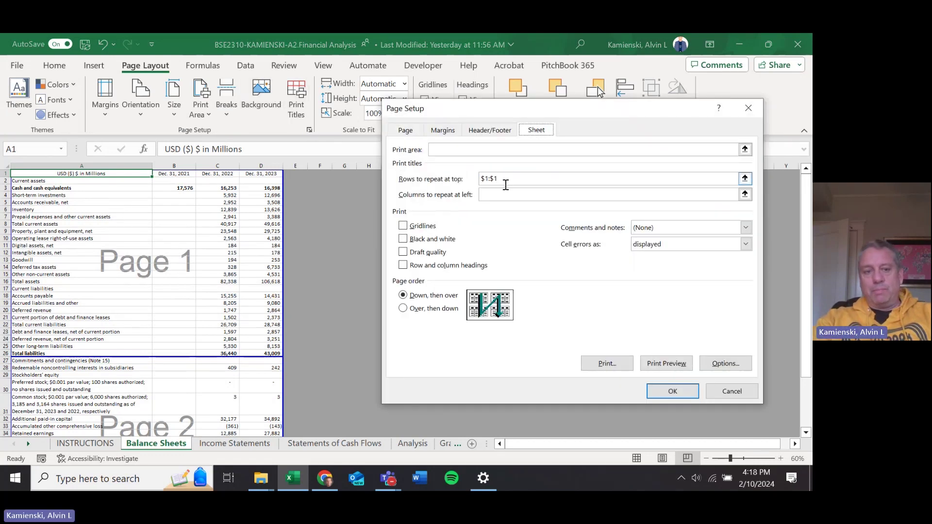
left_click(535, 178)
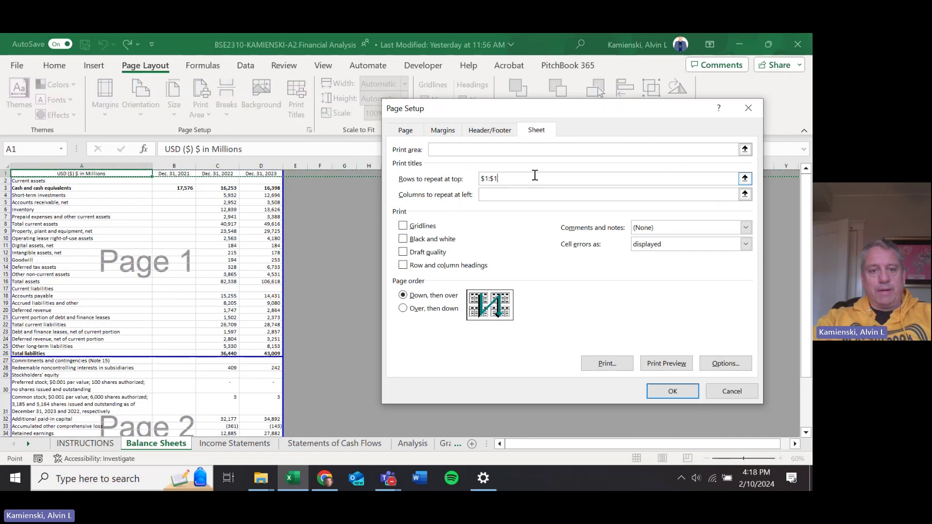
left_click(127, 170)
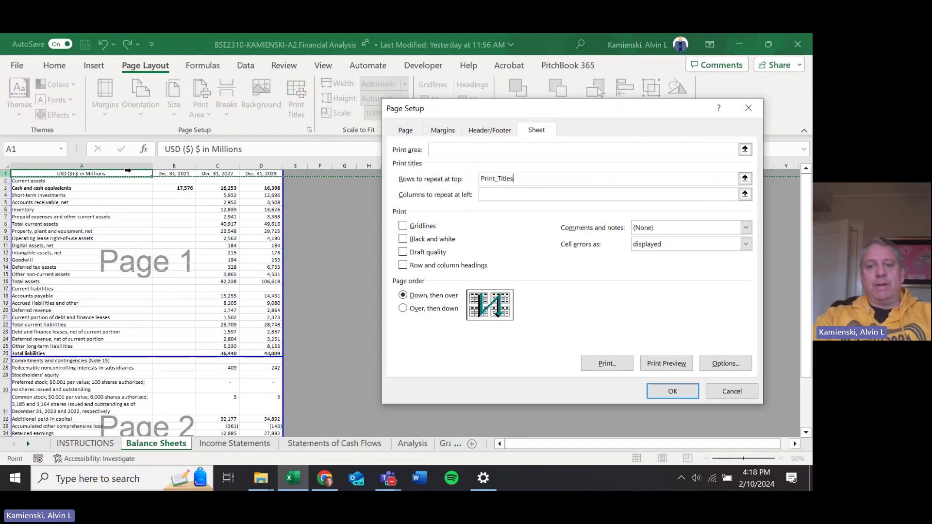
key("Return")
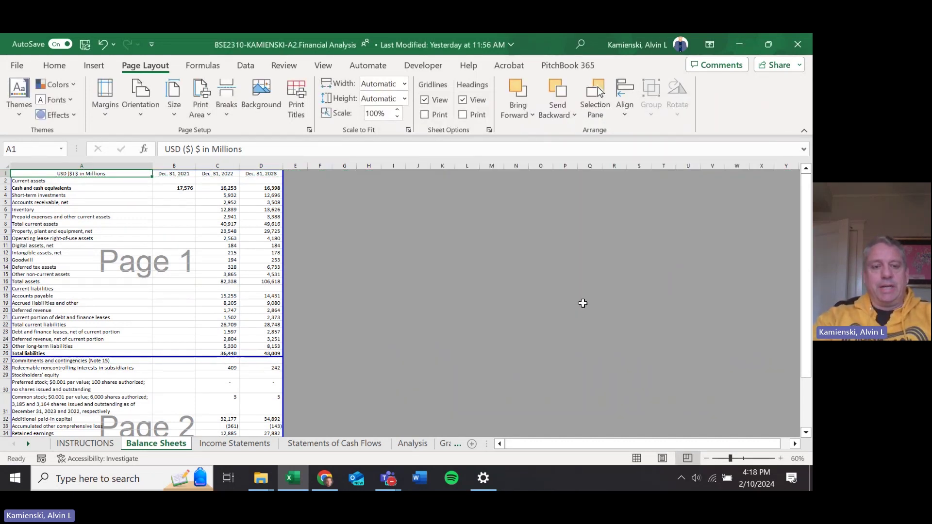
Step: Return Balance Sheets to Normal view and preview both landscape print pages headed by row 1
left_click(323, 66)
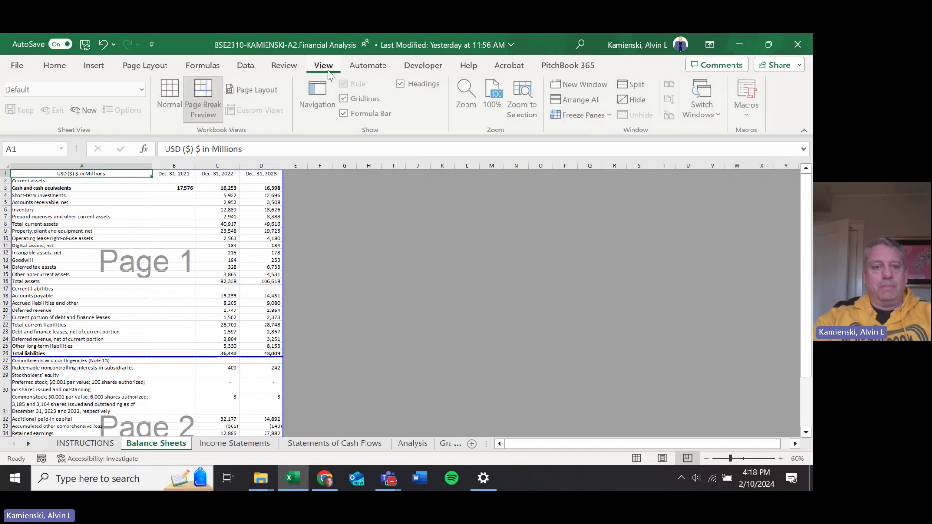
left_click(170, 102)
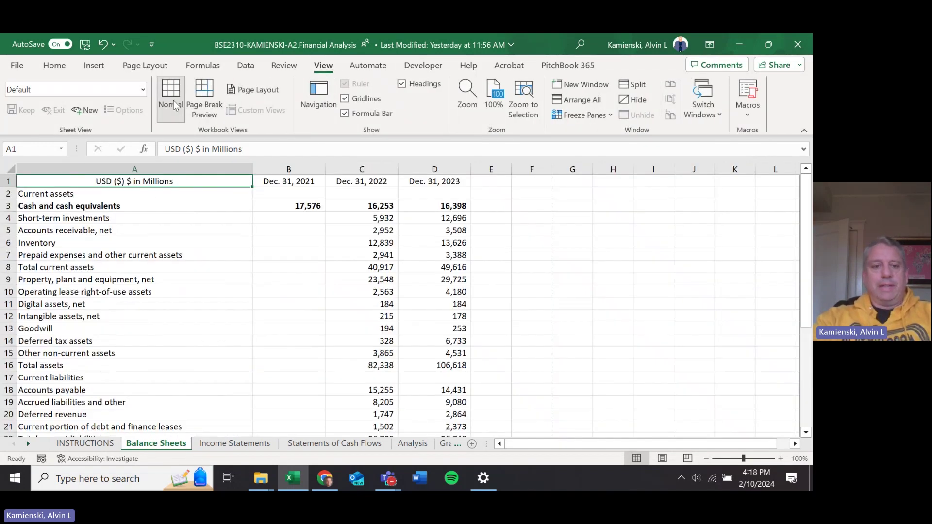
key("ctrl+p")
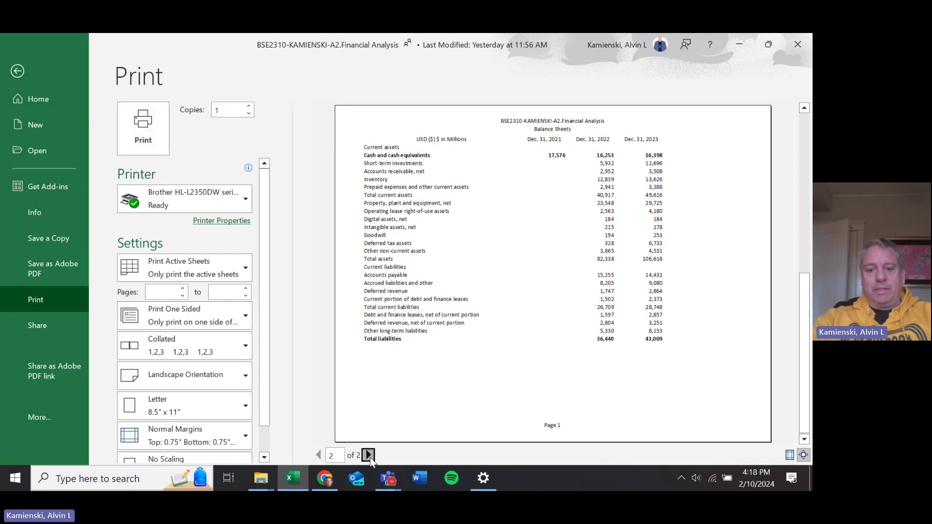
left_click(370, 458)
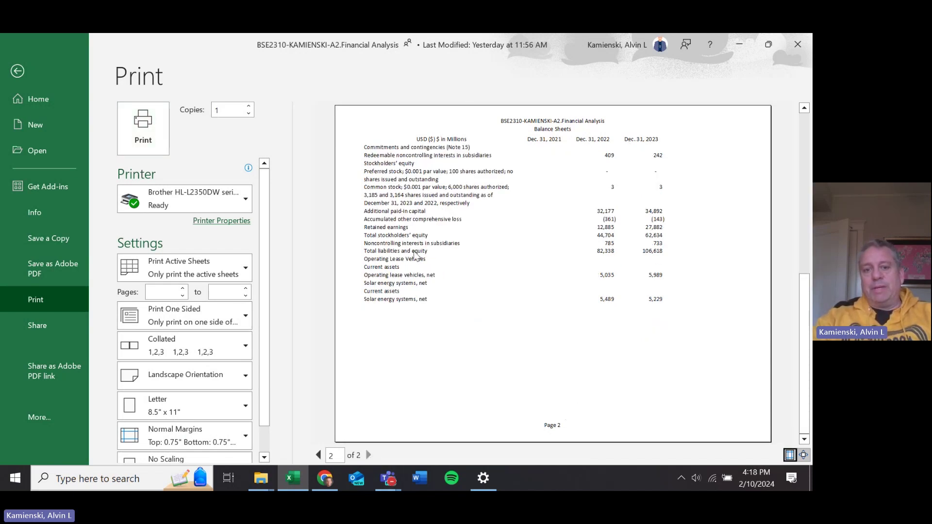
key("Escape")
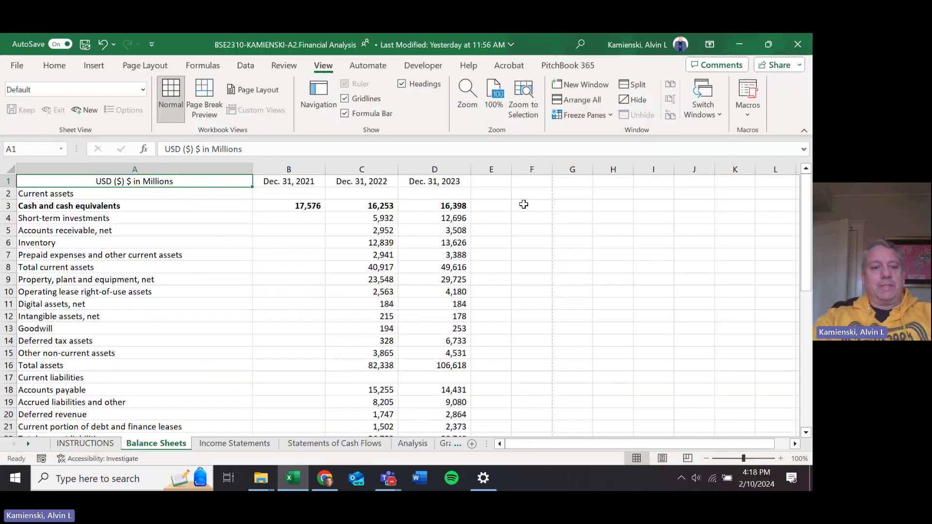
Step: On Income Statements, review the file-and-sheet-name header and Page 1 footer
key("ctrl+Page_Down")
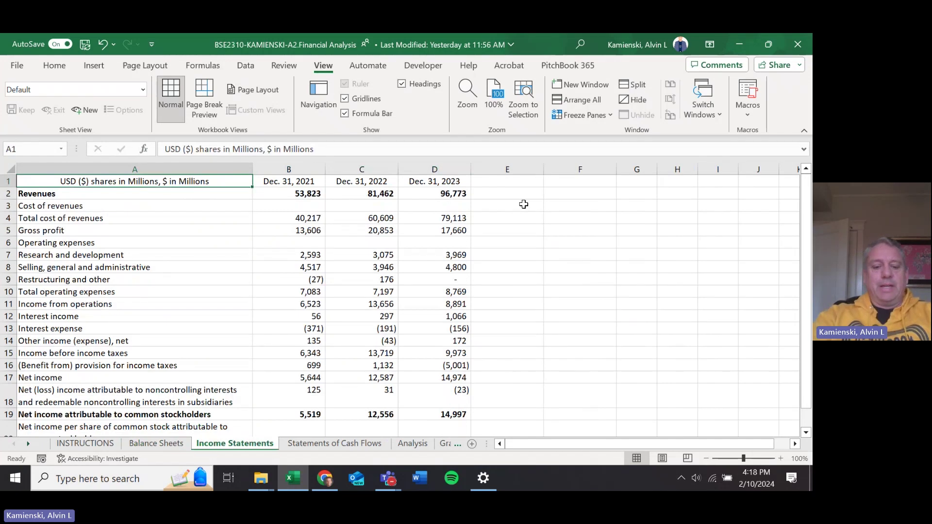
key("alt+p")
key("s")
key("p")
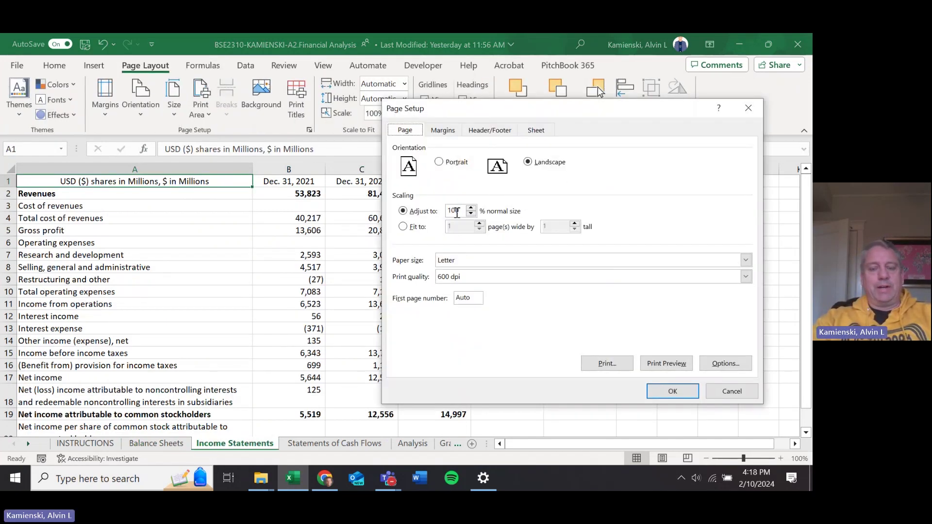
left_click(491, 132)
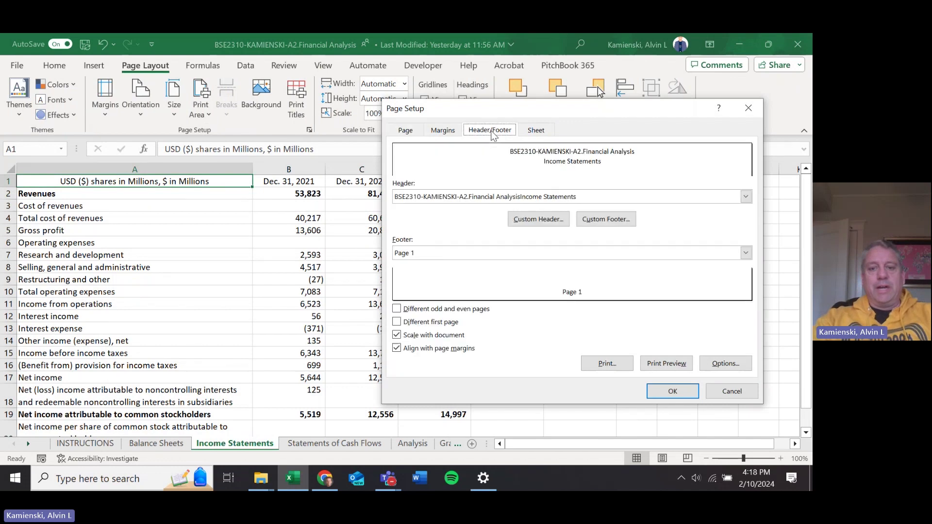
left_click(538, 219)
key("Escape")
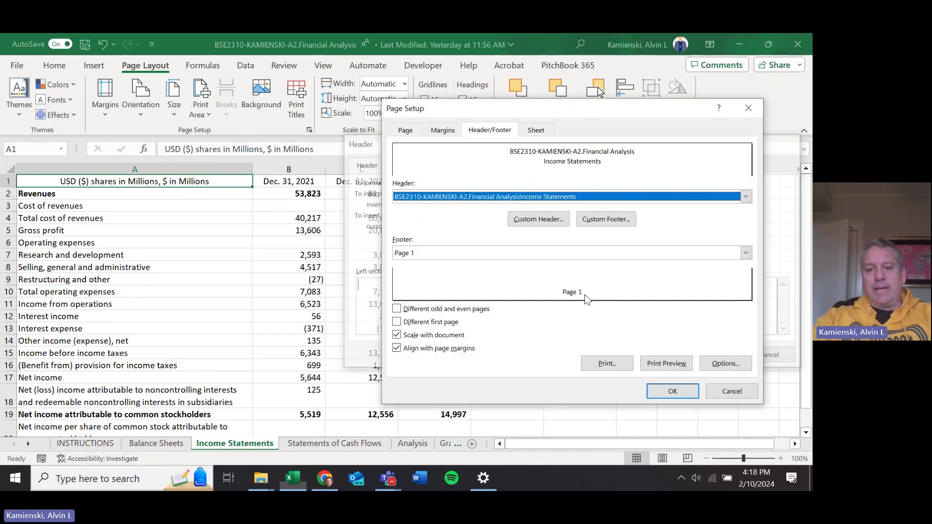
left_click(606, 219)
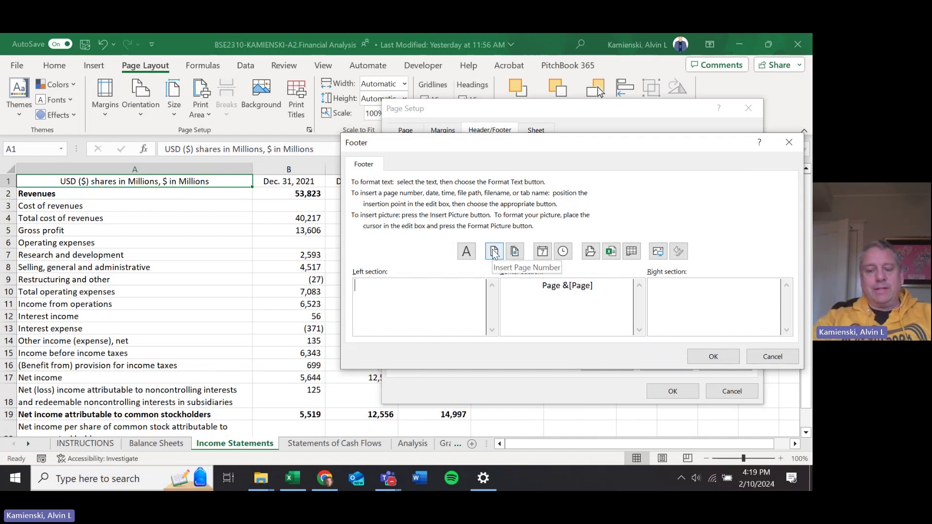
key("Return")
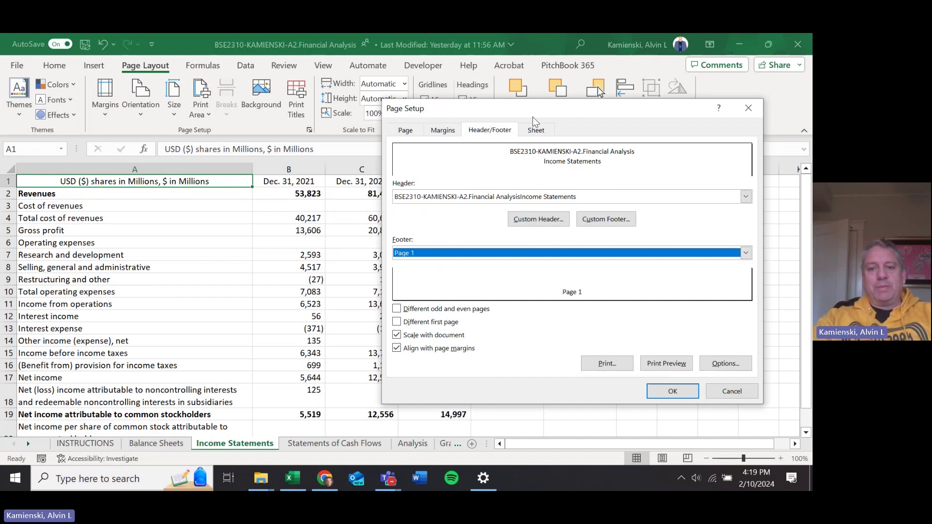
Step: Confirm row 1 repeats at top and preview Income Statements on one landscape page
left_click(536, 130)
left_click(500, 180)
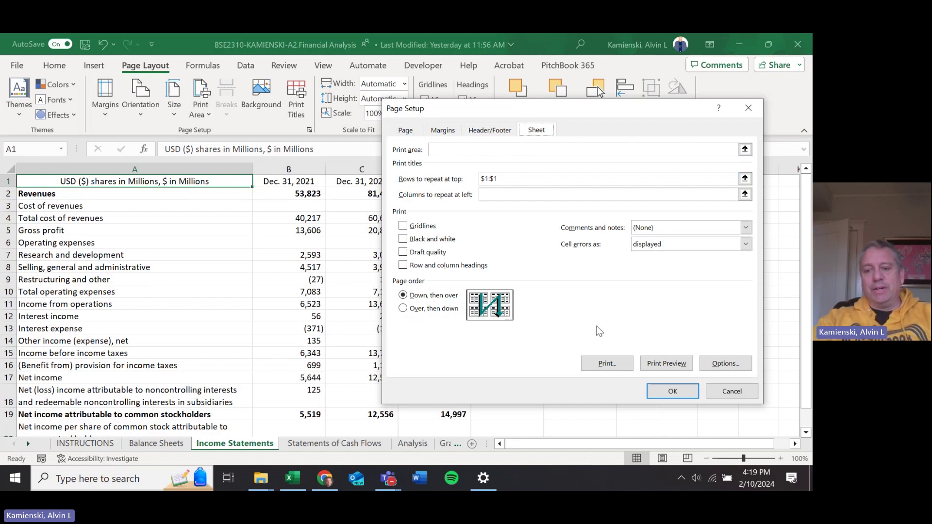
left_click(664, 361)
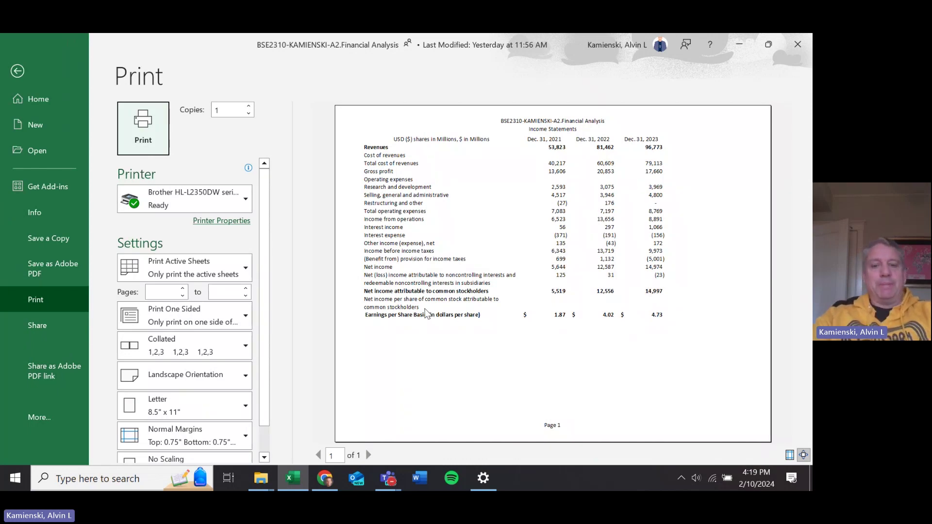
Step: On Statements of Cash Flows, review the file-and-sheet-name header and Page 1 footer
key("Escape")
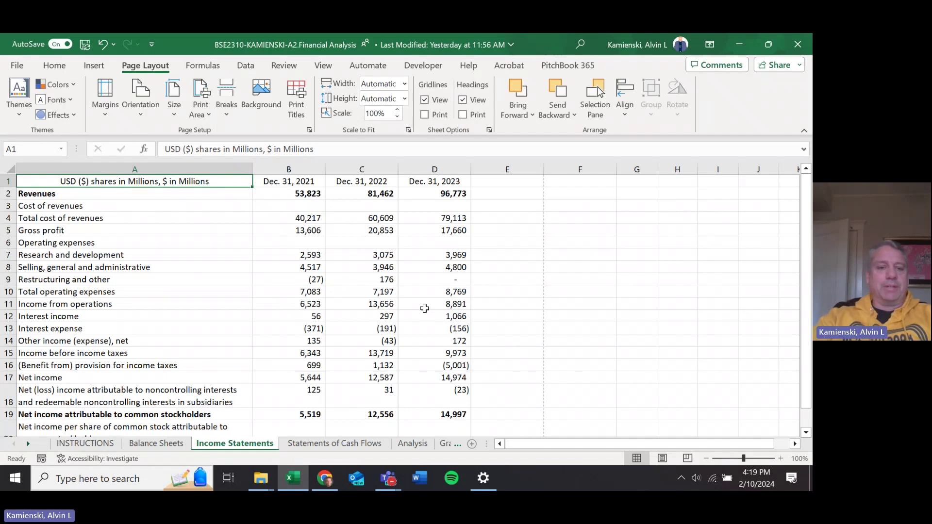
key("ctrl+Page_Down")
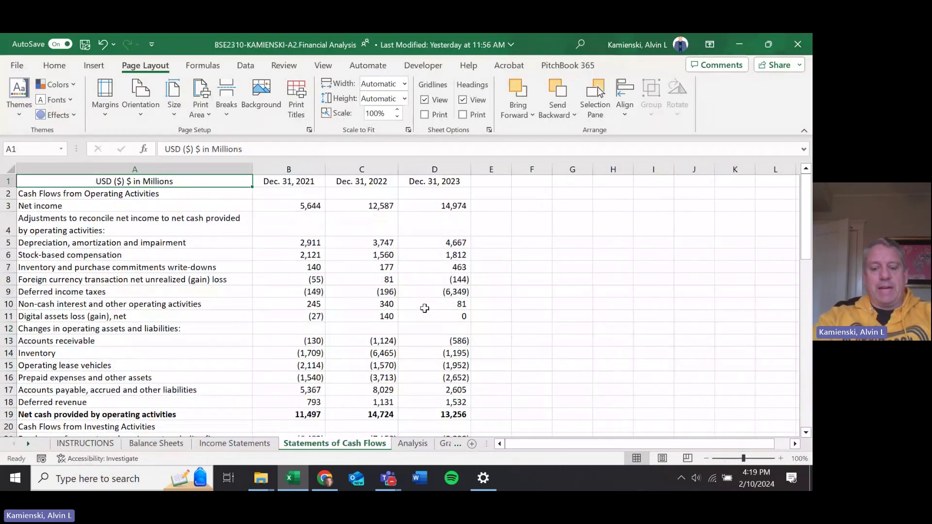
key("alt+p")
key("s")
key("p")
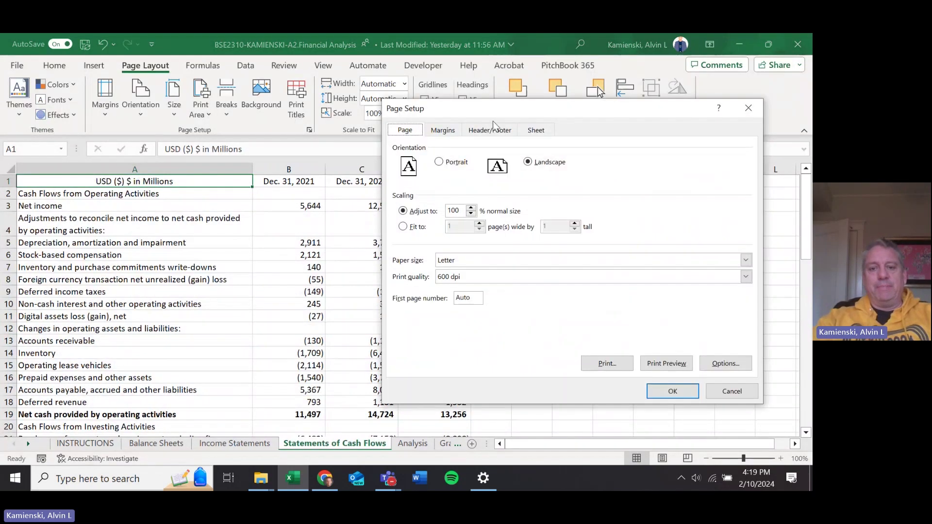
left_click(491, 130)
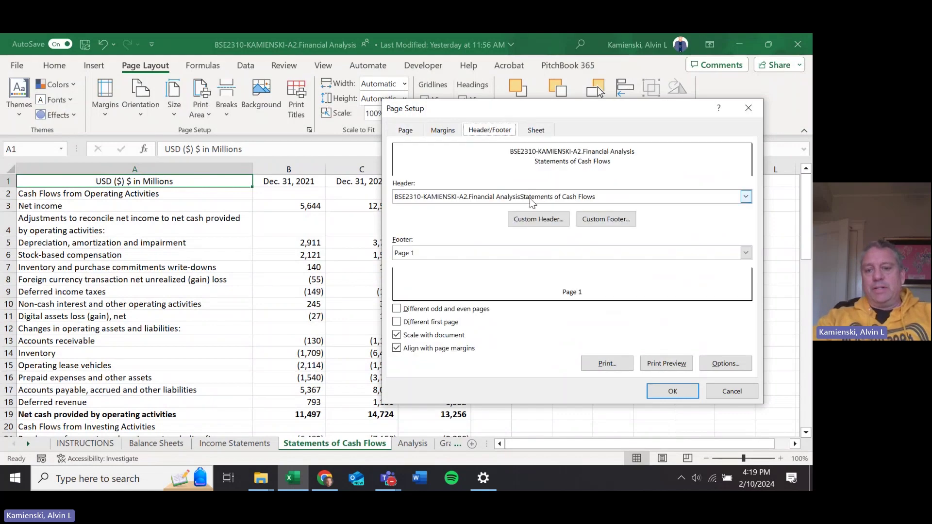
left_click(538, 219)
key("Escape")
left_click(602, 222)
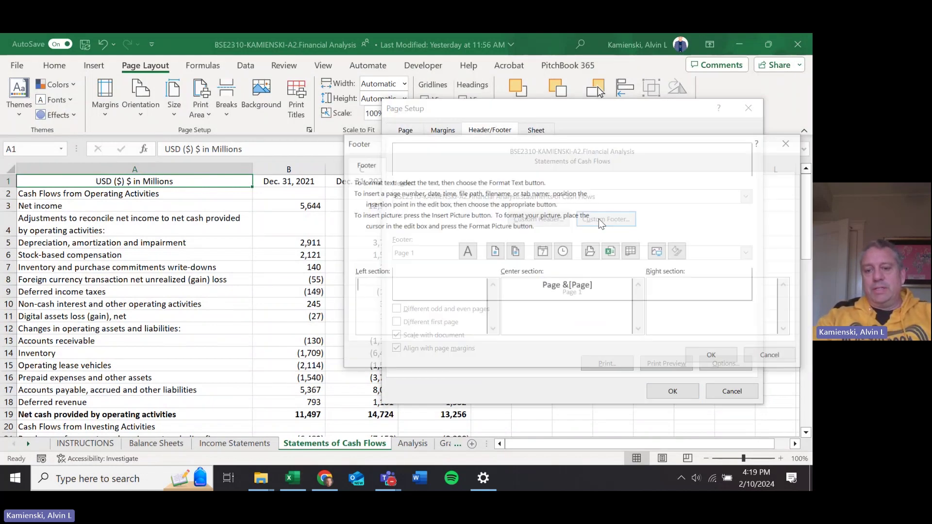
key("Escape")
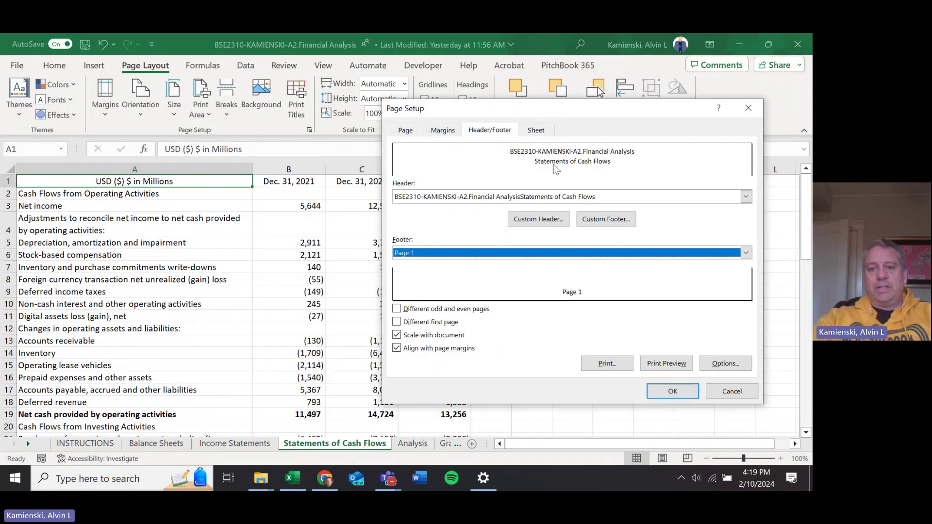
Step: Verify landscape orientation and row 1 repeating at the top of each page
left_click(536, 130)
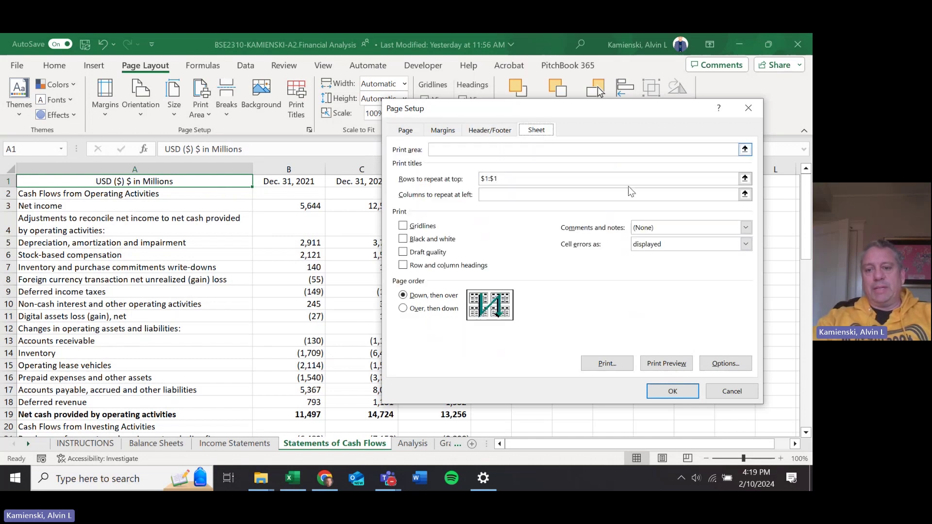
left_click(405, 130)
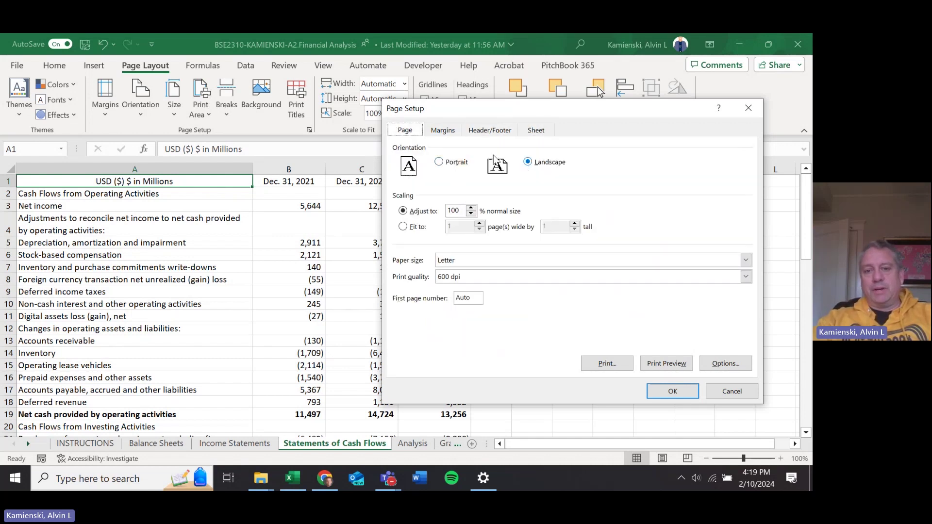
left_click(536, 130)
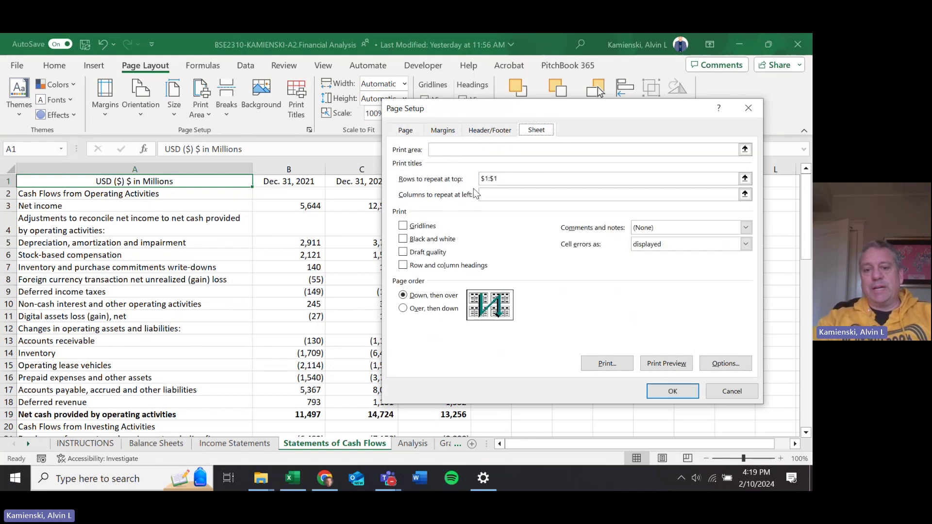
Step: Preview both landscape pages of Statements of Cash Flows, then return to the worksheet
left_click(666, 363)
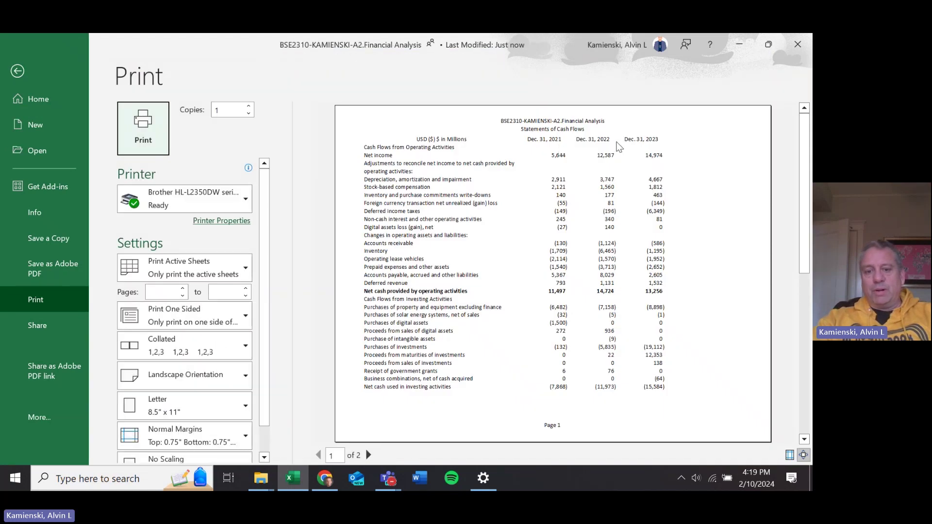
left_click(368, 456)
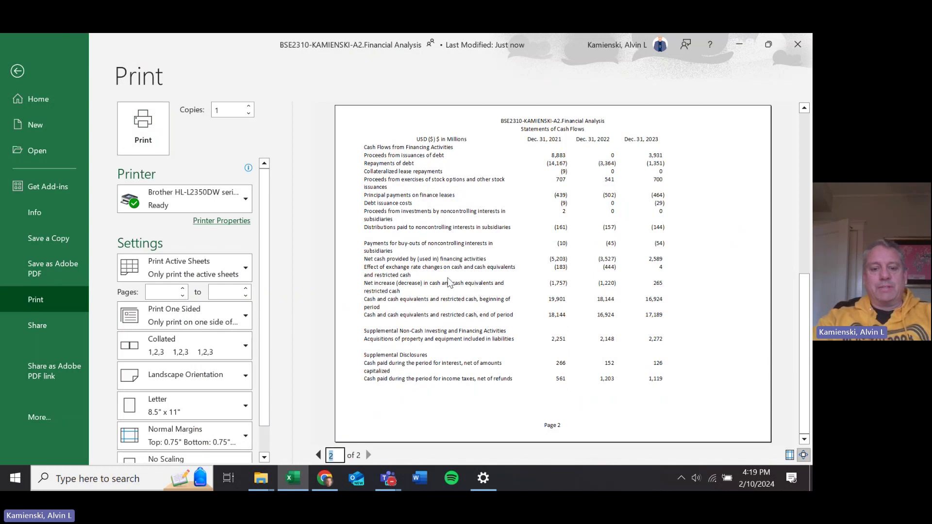
left_click(318, 455)
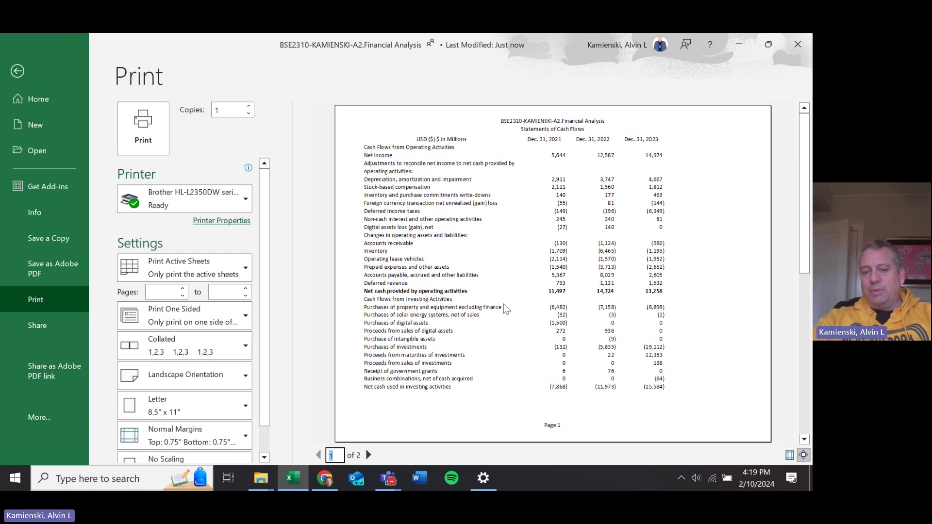
key("Escape")
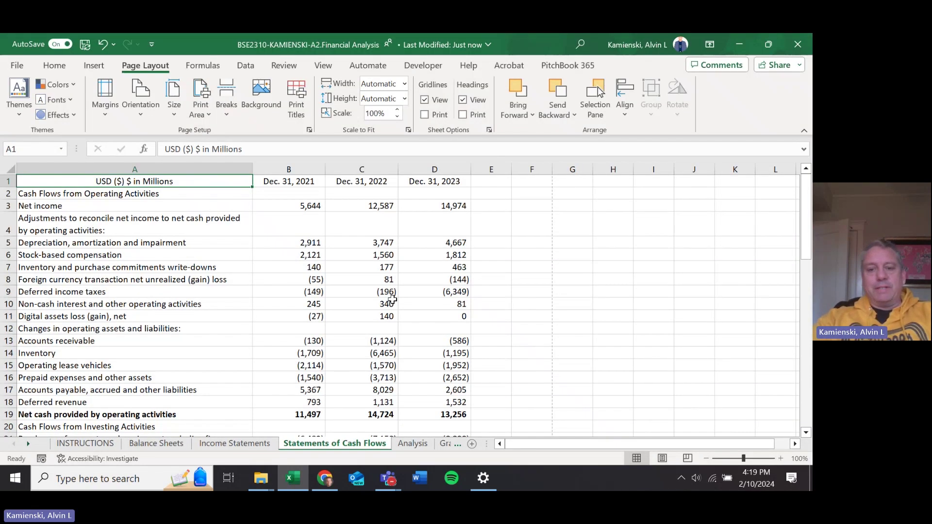
Step: Confirm column A width is 50 and year columns B:D are width 15
key("alt+h")
key("o")
key("w")
key("Return")
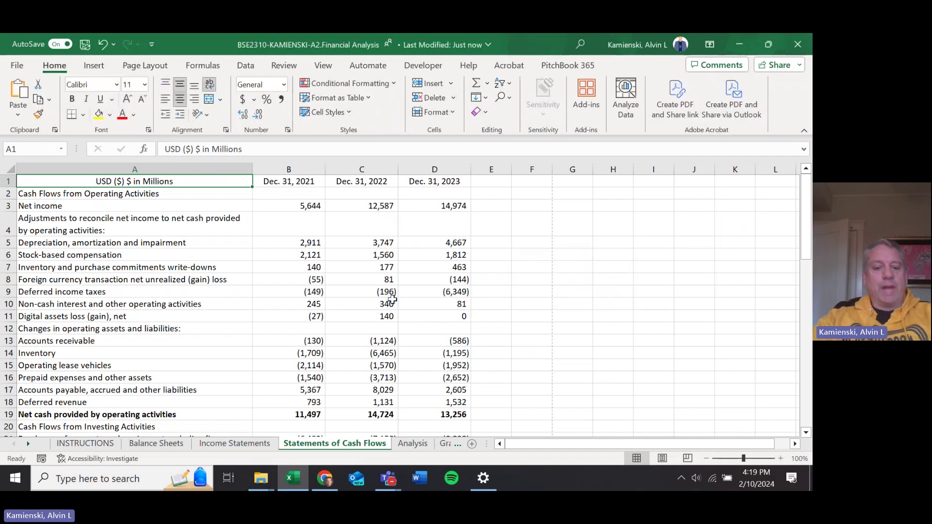
key("ctrl+Page_Up")
key("ctrl+Page_Up")
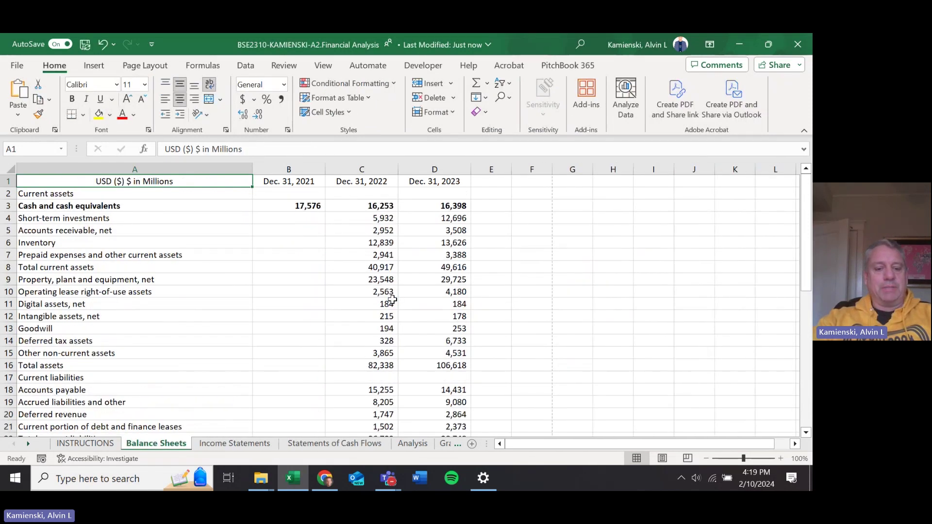
key("ctrl+Page_Down")
key("ctrl+Page_Down")
key("Right")
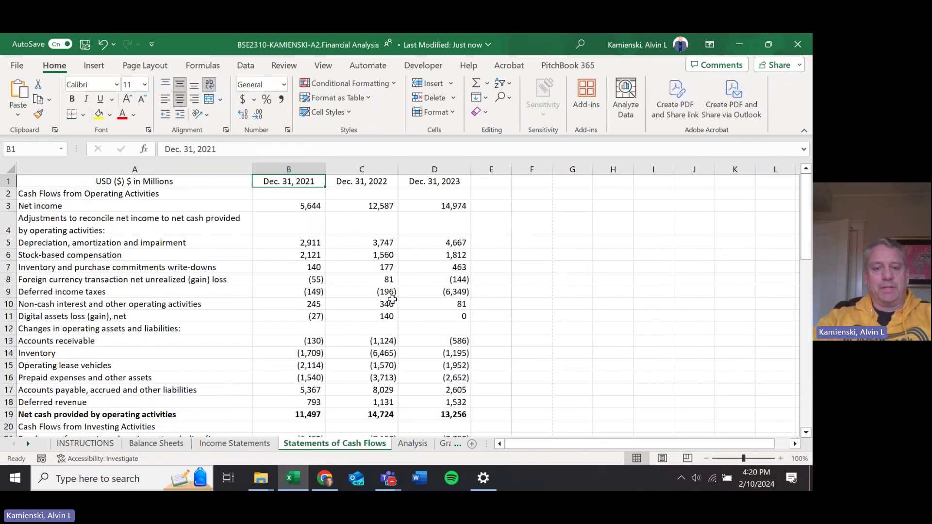
key("shift+Right")
key("shift+Right")
key("alt+h")
key("o")
key("w")
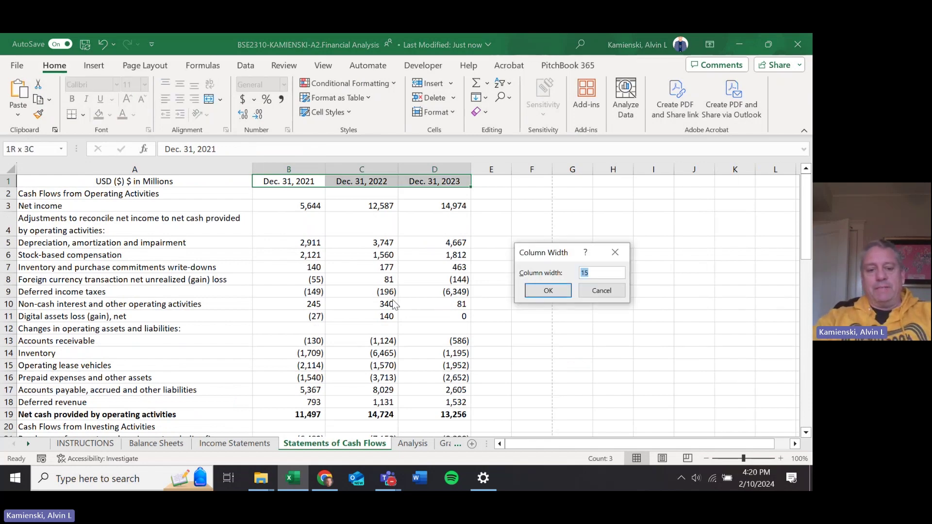
key("Return")
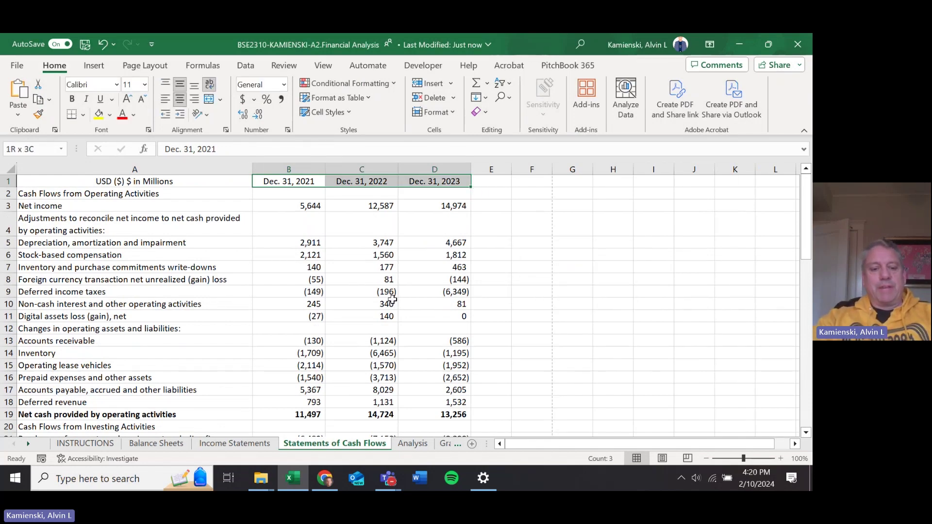
Step: Move through the sheets to Analysis and preview it on one landscape page
key("ctrl+Page_Up")
key("Left")
key("ctrl+Page_Up")
key("ctrl+Page_Down")
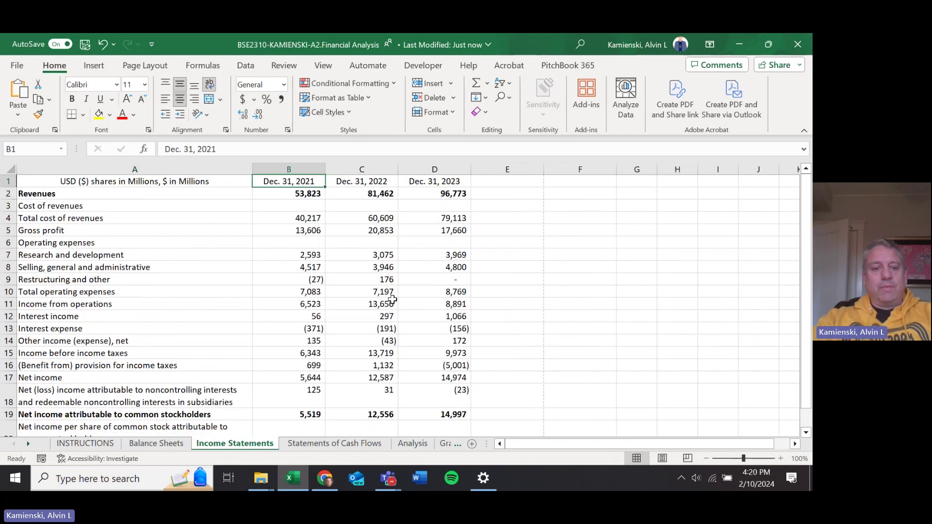
key("ctrl+Page_Down")
key("ctrl+Page_Down")
key("ctrl+p")
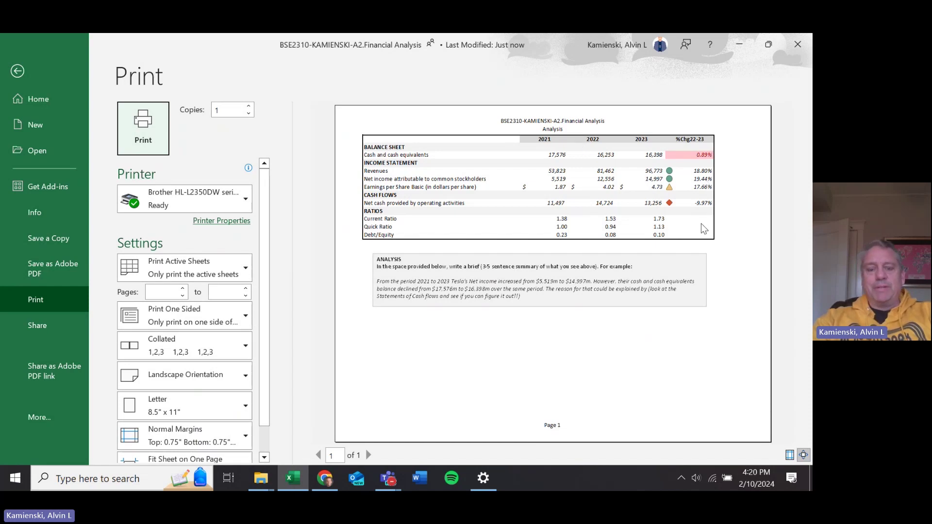
Step: Leave print preview and check the Analysis sheet's column A width unchanged
key("Escape")
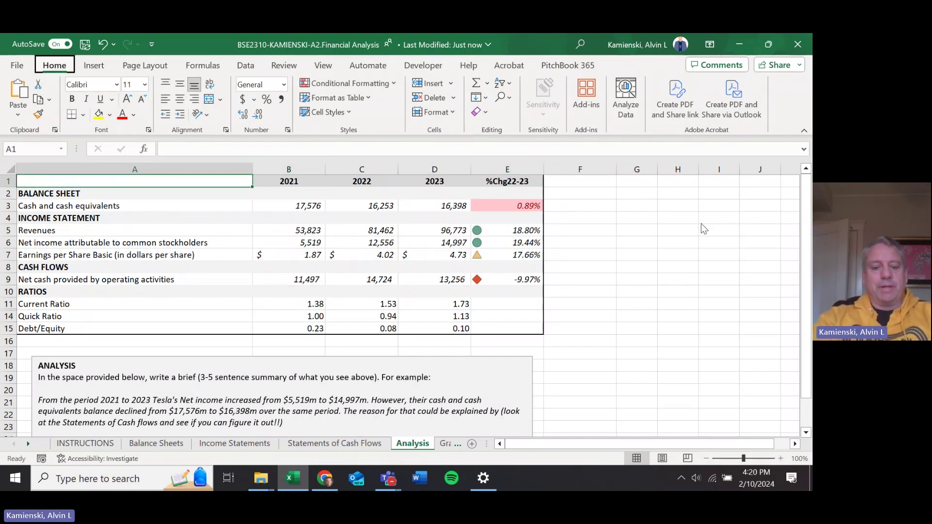
key("alt+h")
key("o")
key("w")
key("Escape")
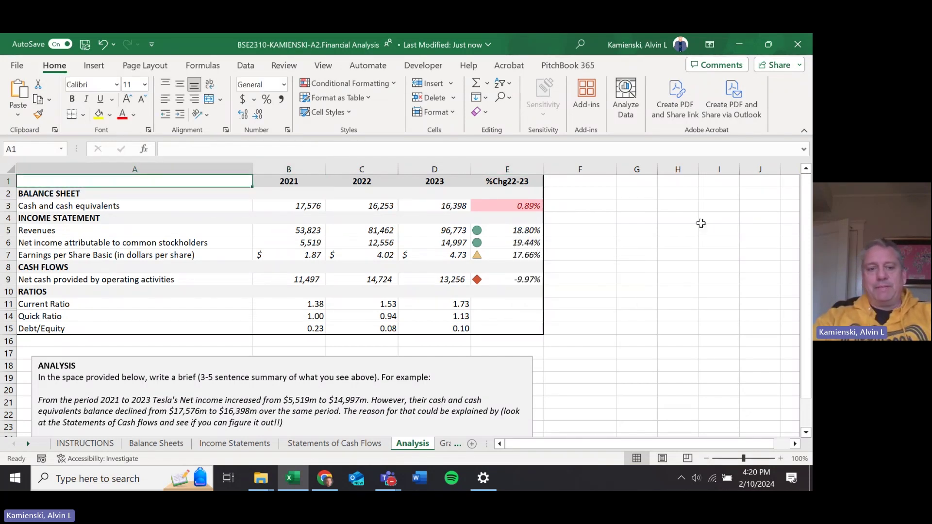
Step: Select the year headings B1:E1 and confirm their column width is 15
key("Right")
key("shift+Right")
key("shift+Right")
key("shift+Right")
key("alt")
key("Escape")
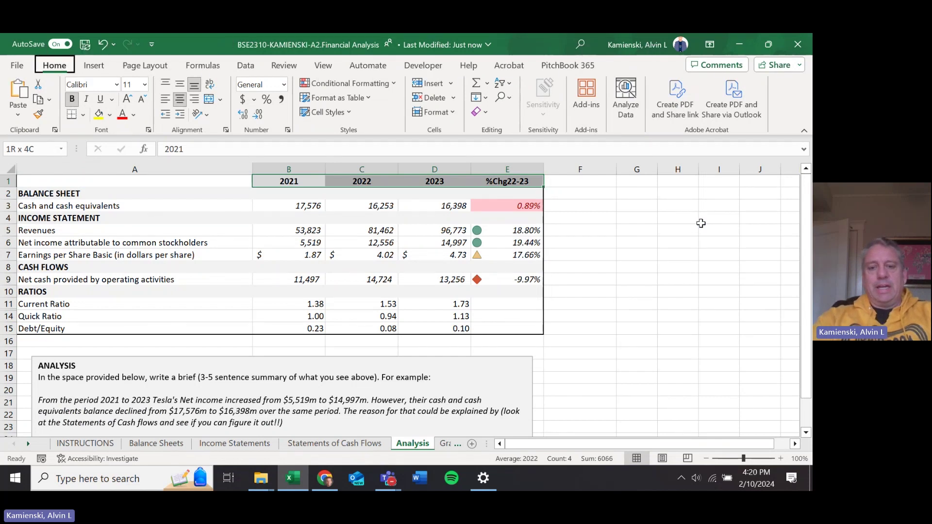
key("alt+h")
key("o")
key("w")
key("Return")
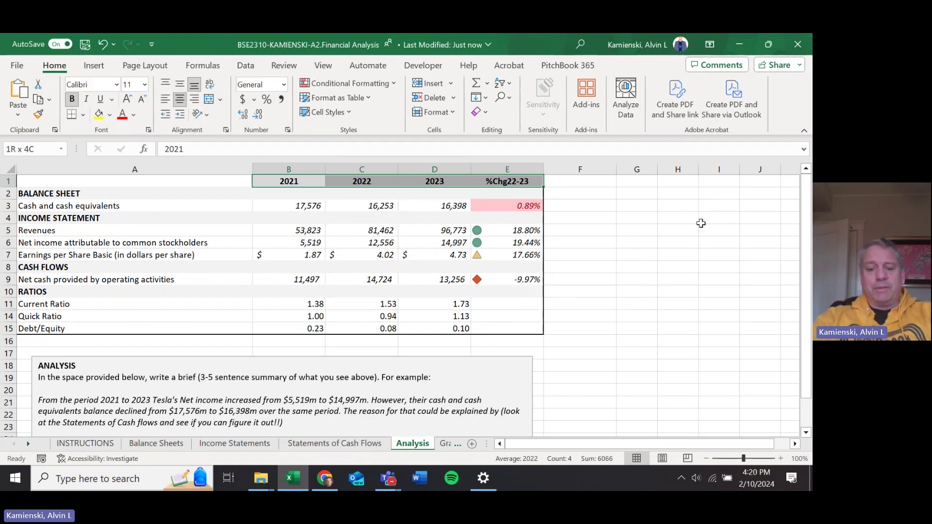
Step: Open Page Setup for Analysis and confirm landscape orientation fitted to 1 page
key("alt")
key("p")
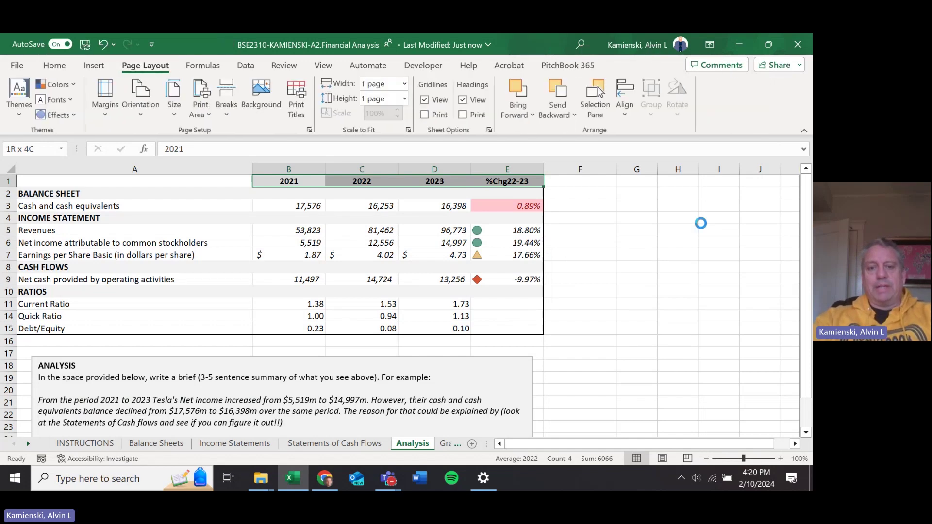
key("s")
key("o")
key("ctrl+Tab")
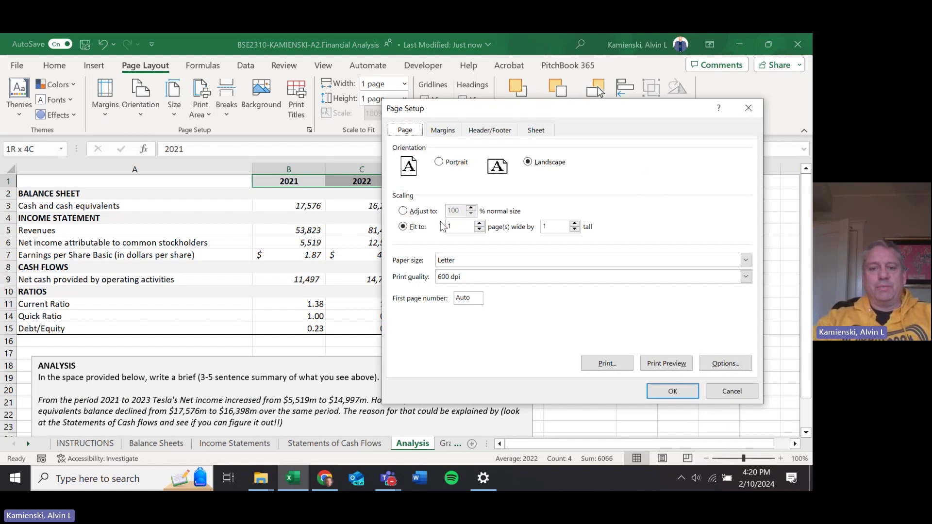
Step: Review the file-and-tab-name header and page-number footer, then apply Page Setup
key("ctrl+Tab")
key("ctrl+Tab")
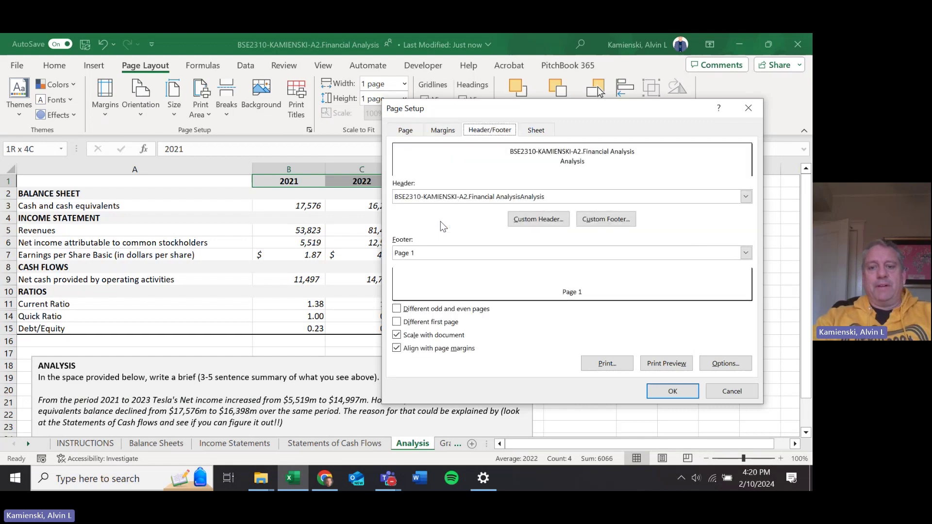
left_click(543, 217)
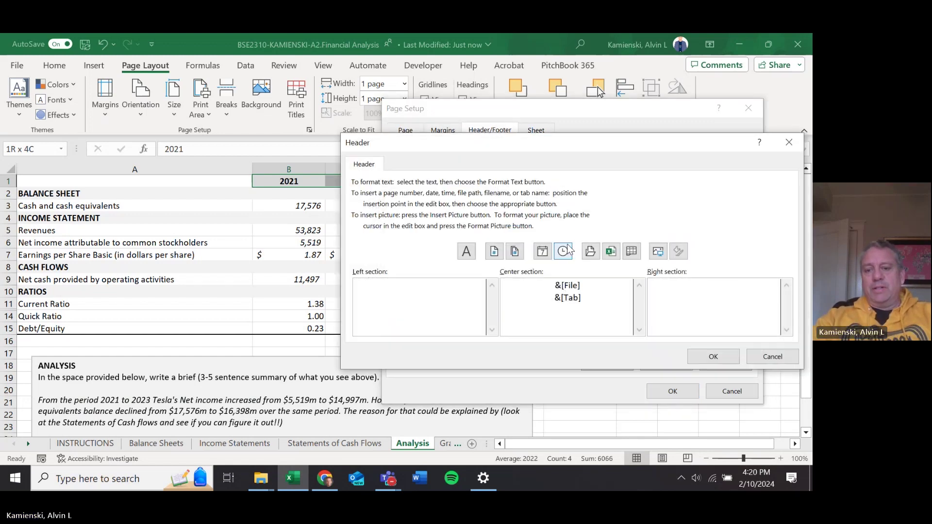
key("Return")
left_click(607, 217)
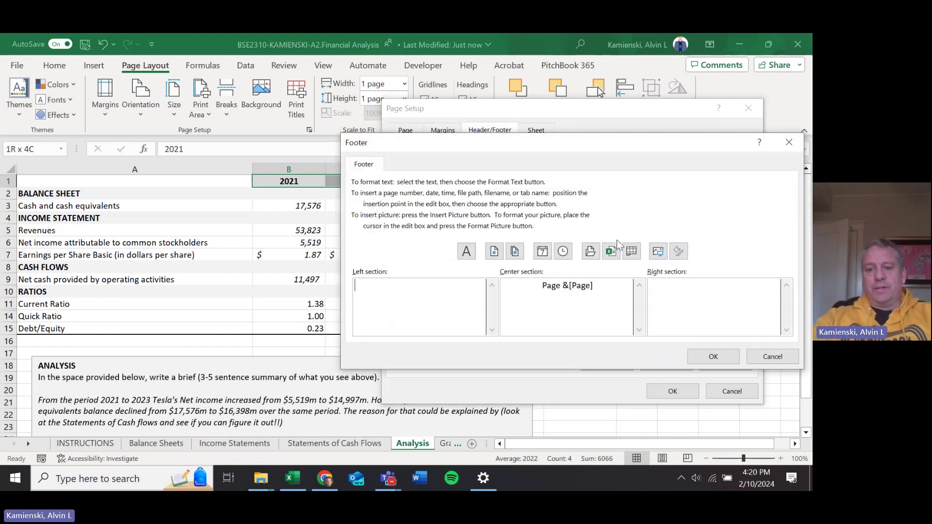
key("Return")
key("Return")
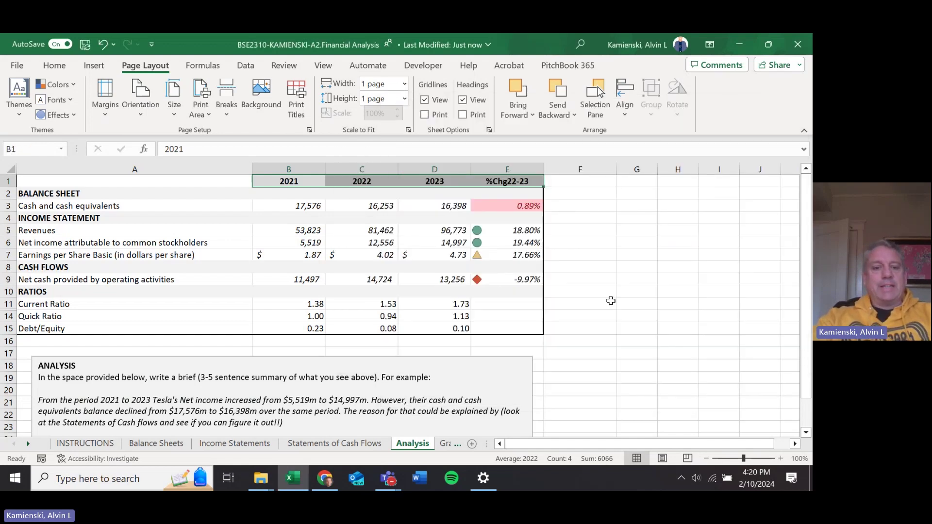
Step: Switch to the Graph sheet, deselect the chart, and check its print preview
key("ctrl+Page_Down")
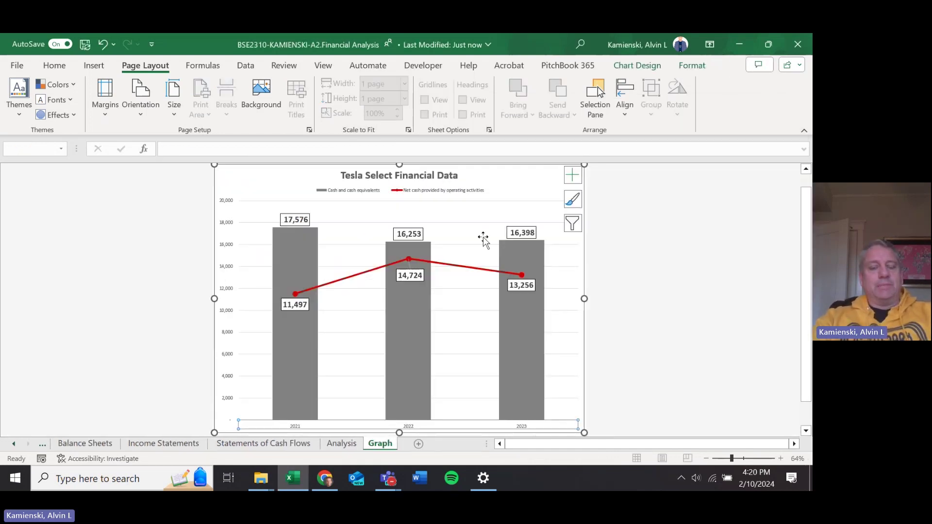
left_click(733, 269)
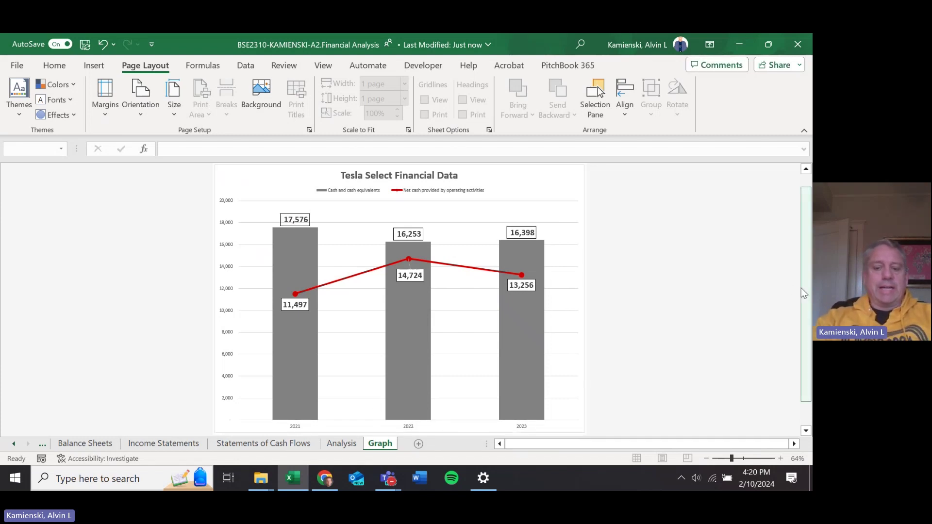
key("ctrl+p")
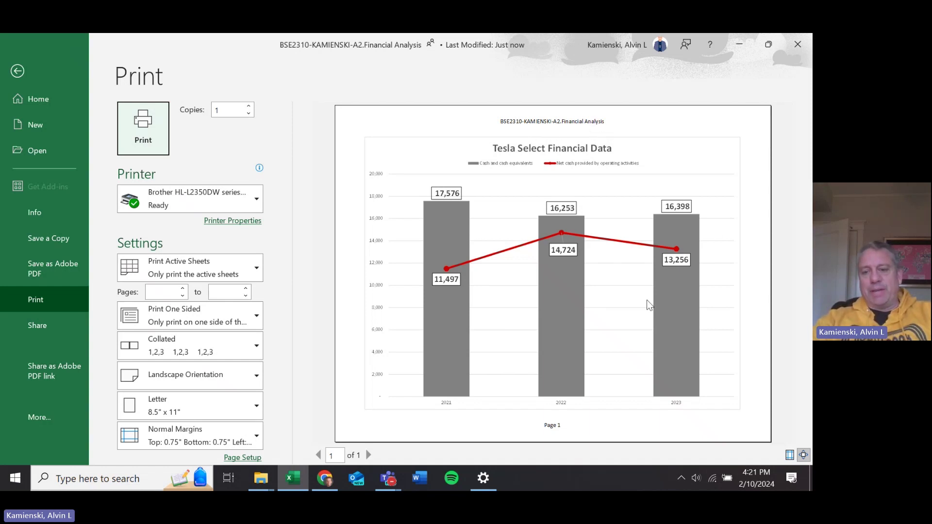
key("Escape")
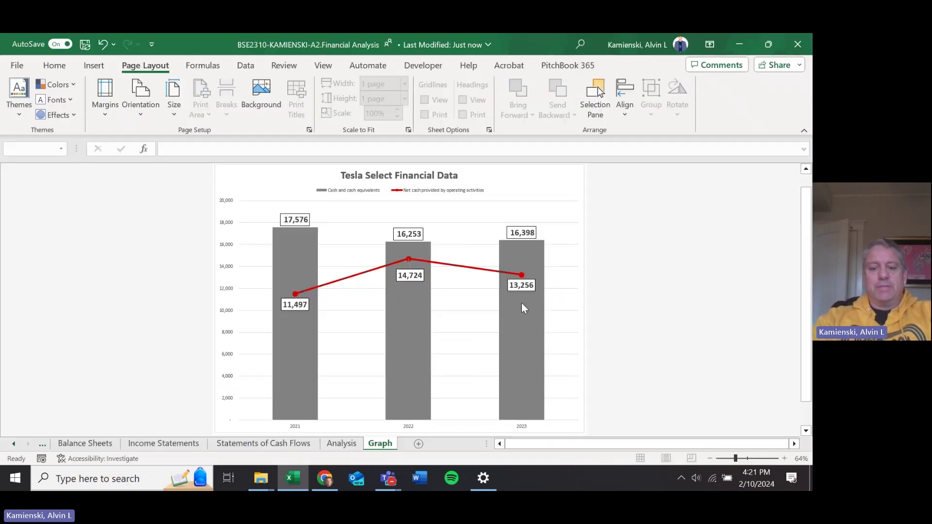
Step: In Page Setup, give the Graph sheet a custom &[File] header and a Page 1 footer
key("alt")
key("p")
key("s")
key("p")
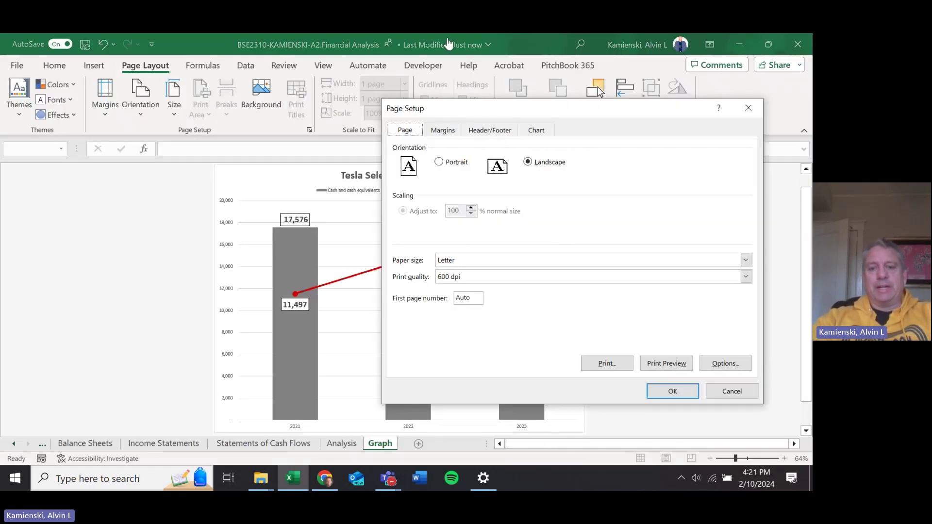
left_click(511, 130)
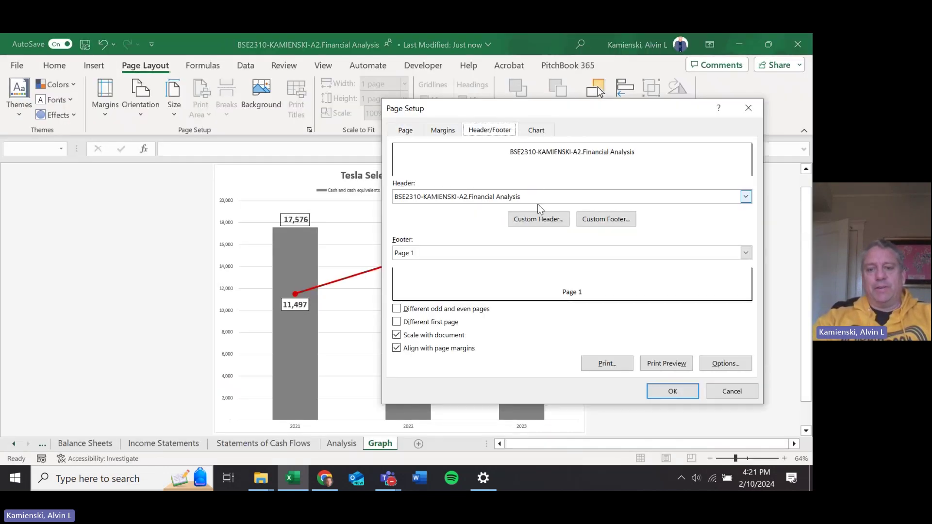
left_click(539, 219)
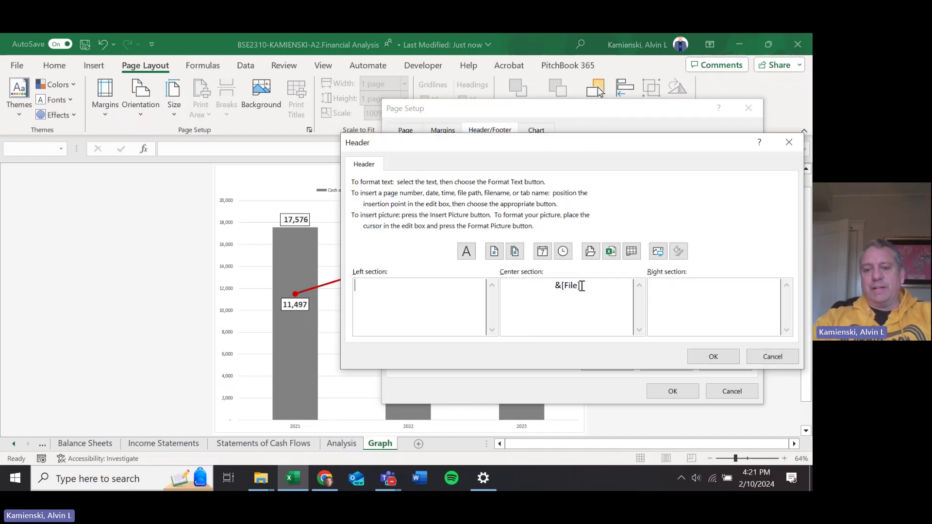
key("Return")
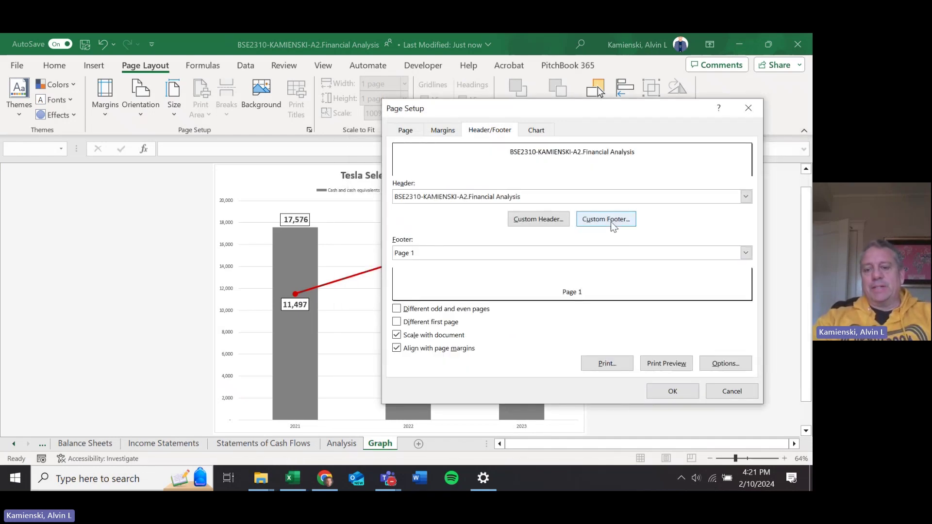
left_click(614, 221)
key("Return")
left_click(651, 389)
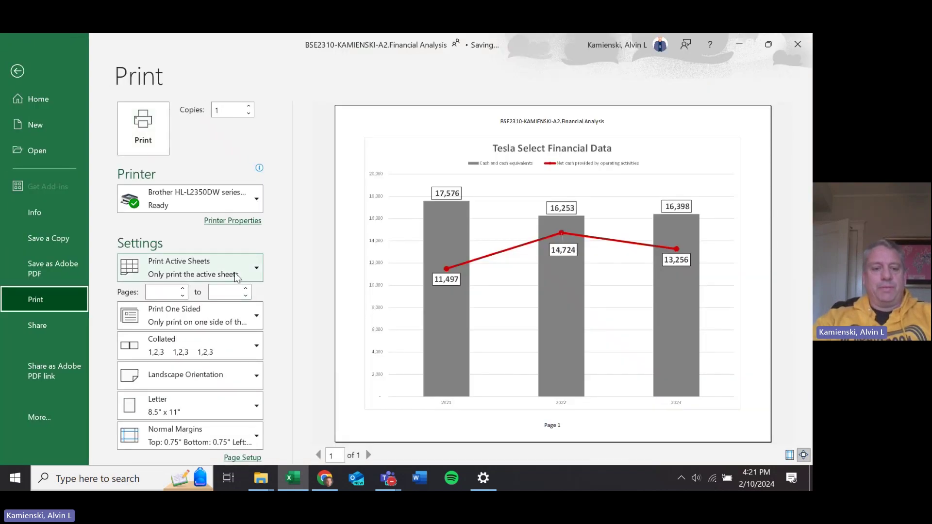
Step: Preview the entire workbook and page through all 8 pages to the Tesla chart
left_click(235, 276)
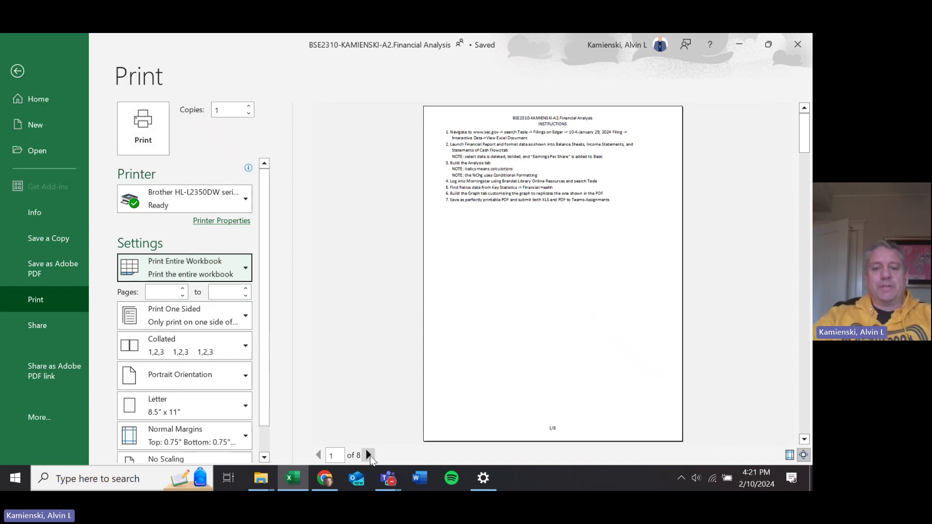
left_click(369, 455)
left_click(368, 455)
left_click(369, 455)
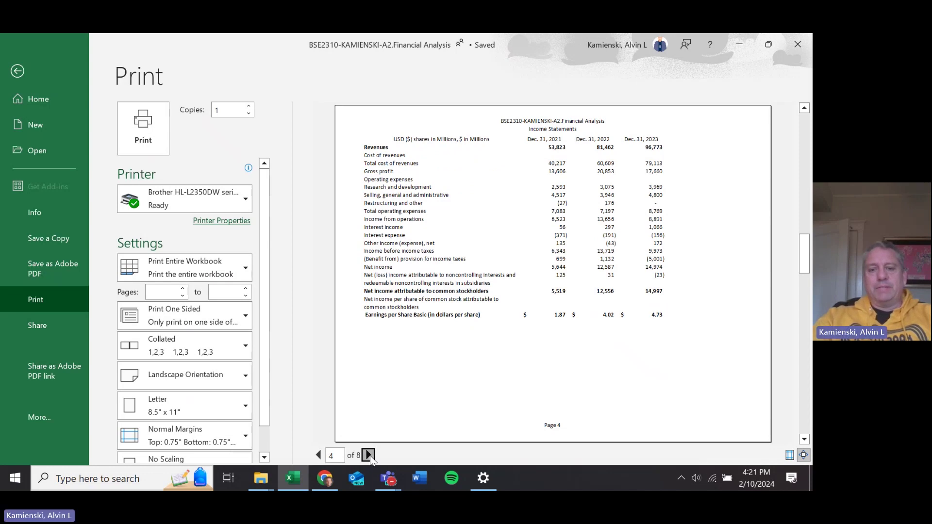
left_click(368, 455)
left_click(368, 455)
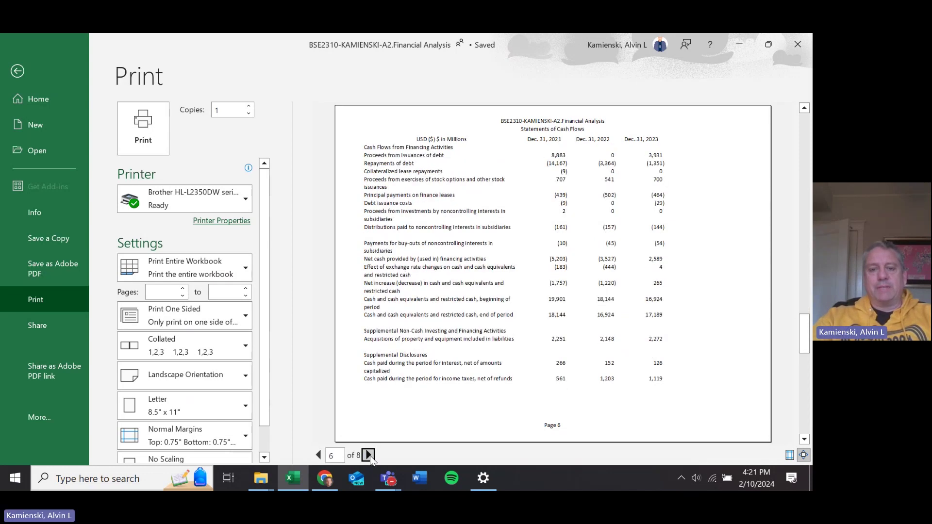
left_click(368, 455)
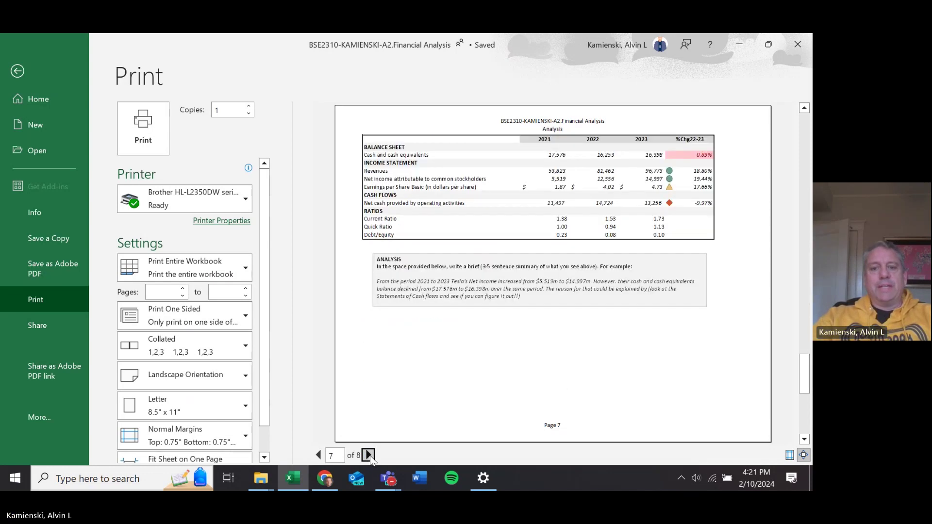
left_click(369, 455)
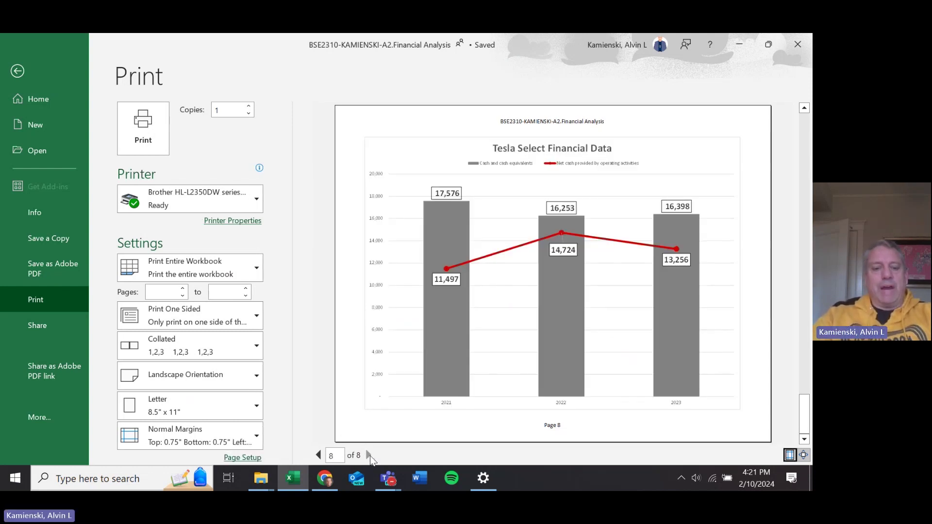
Step: Save the entire workbook as the Financial Analysis PDF on the Desktop via Save as Adobe PDF
left_click(58, 266)
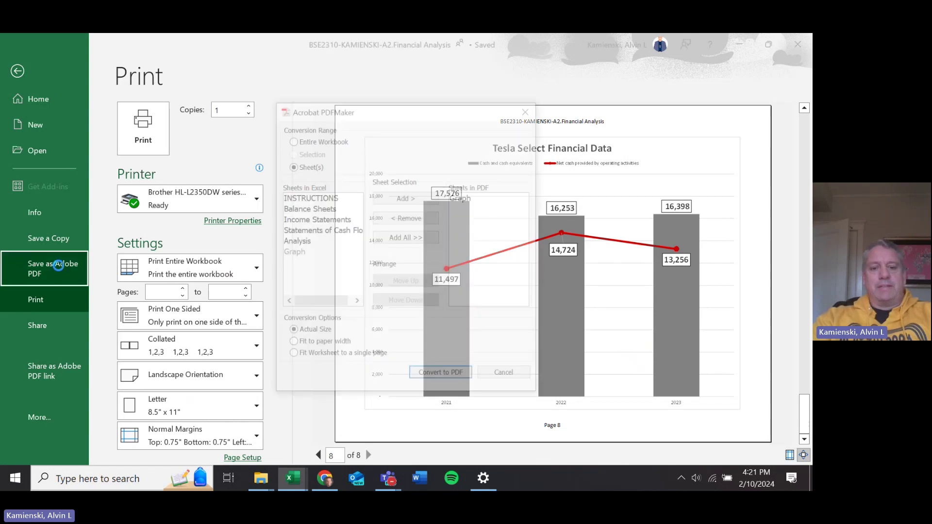
left_click(335, 140)
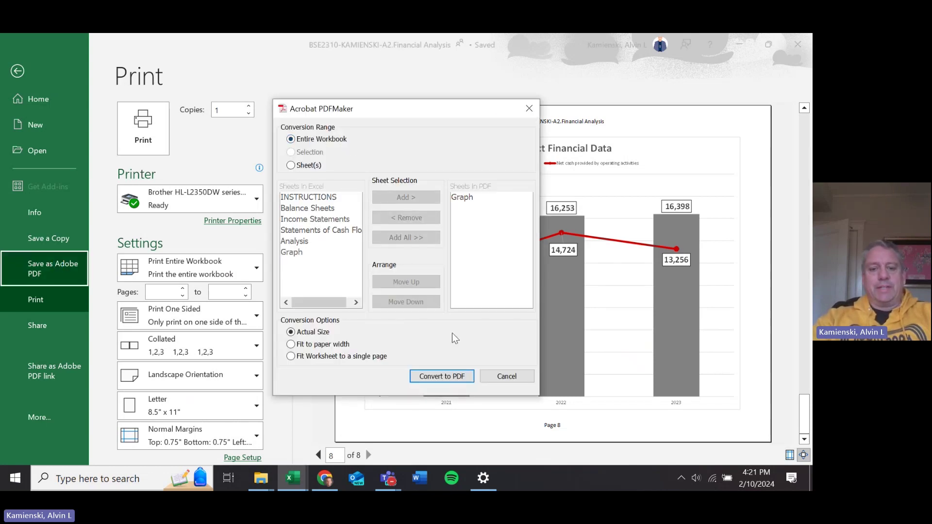
left_click(454, 377)
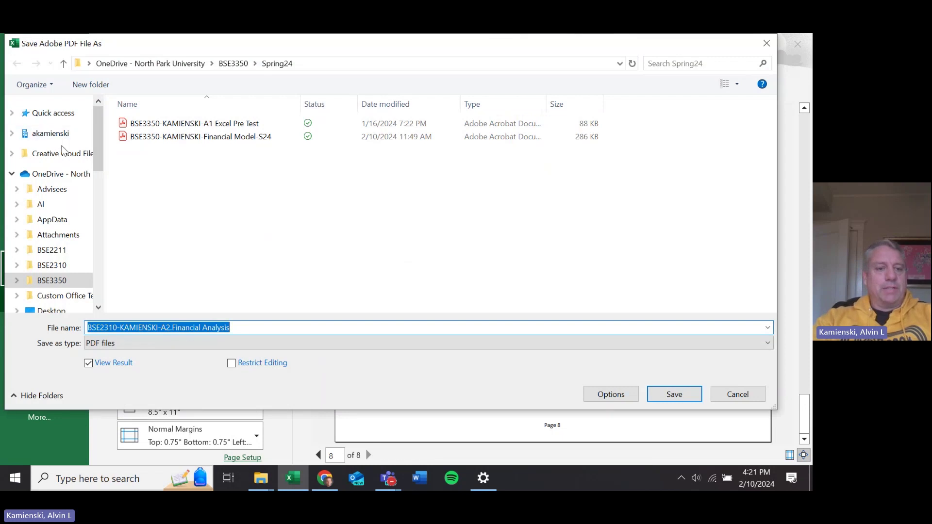
left_click(12, 174)
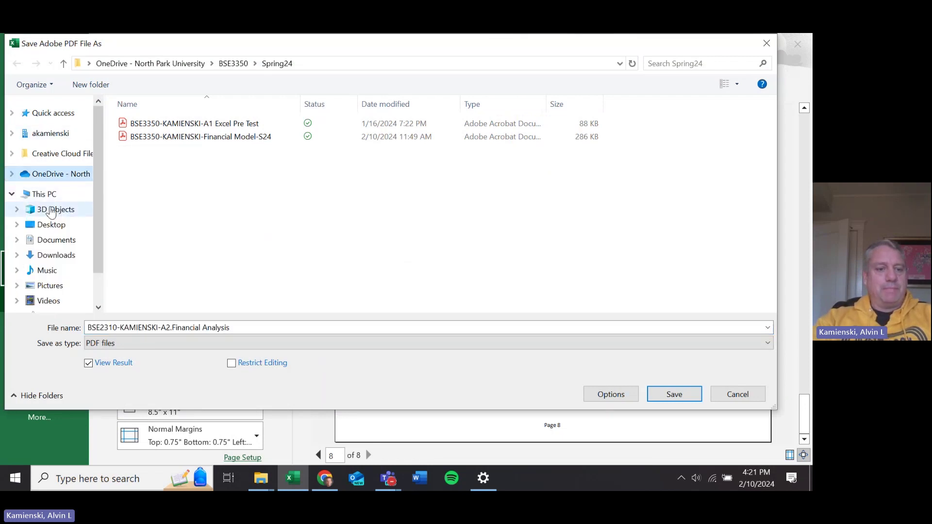
left_click(60, 231)
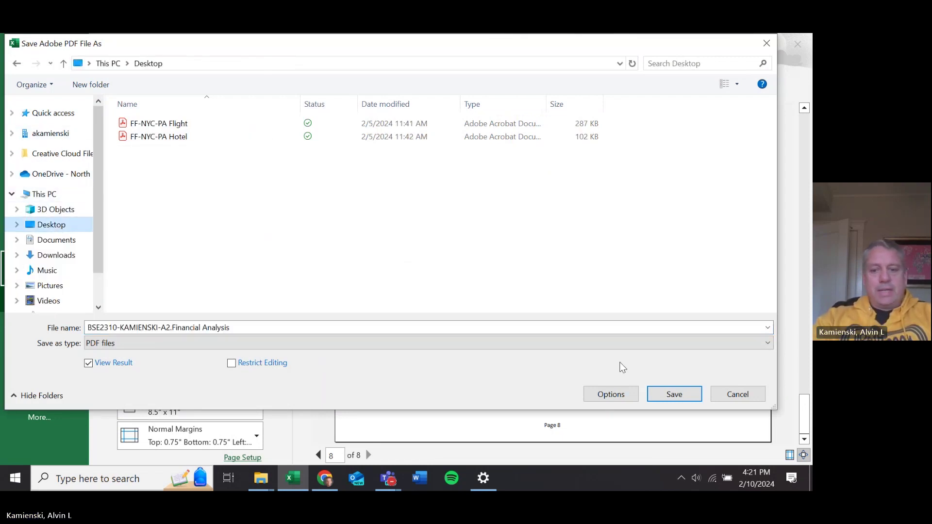
left_click(679, 399)
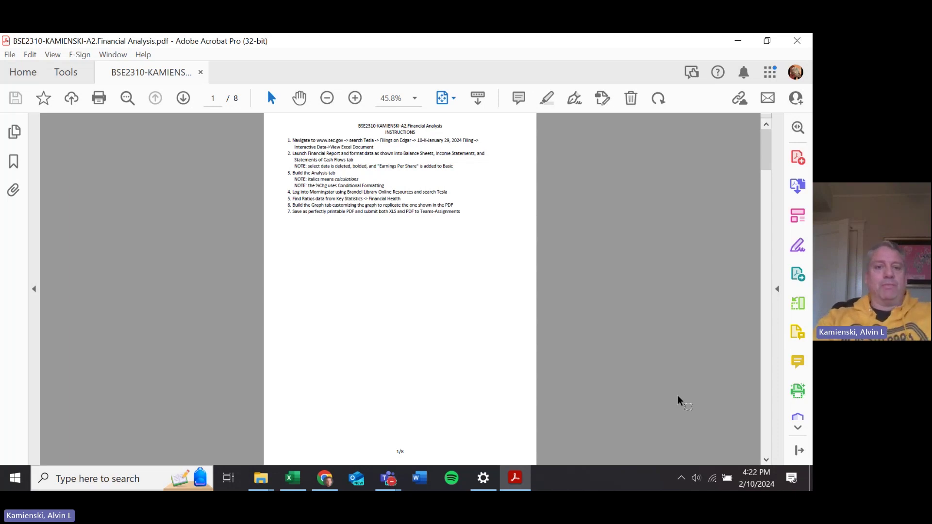
scroll(677, 396, "down", 2)
scroll(678, 395, "down", 2)
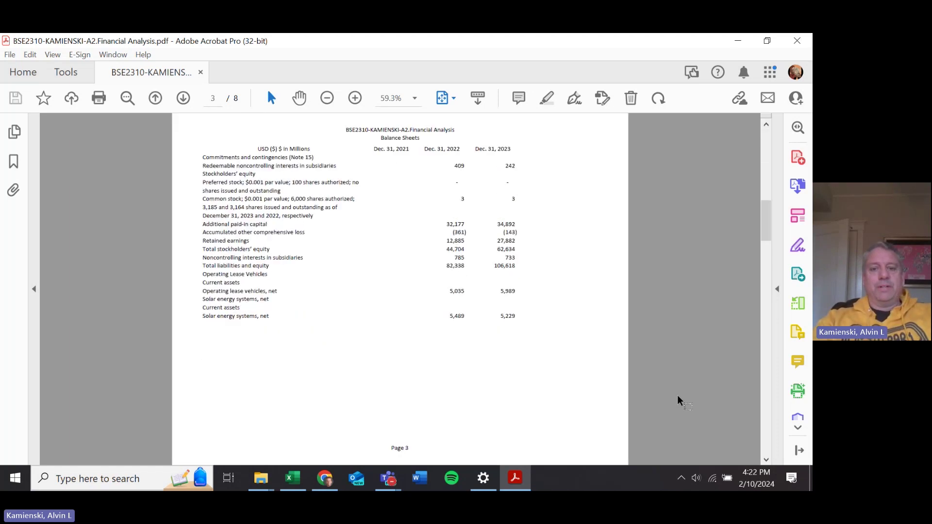
scroll(678, 395, "down", 3)
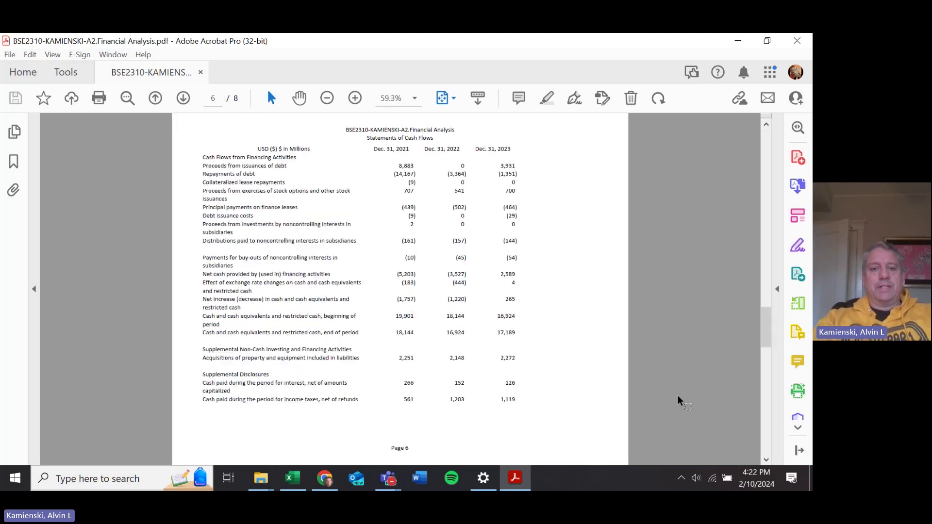
scroll(677, 395, "down", 1)
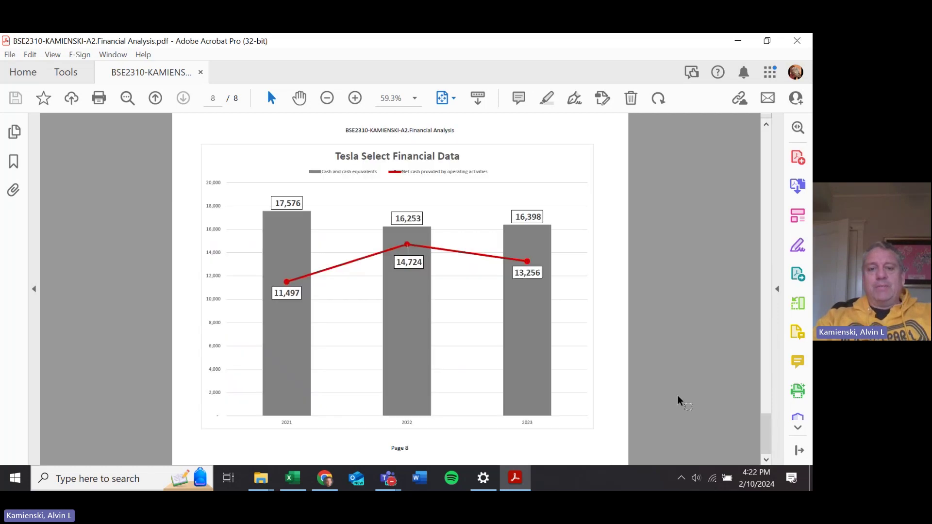
scroll(677, 395, "up", 4)
scroll(677, 396, "up", 2)
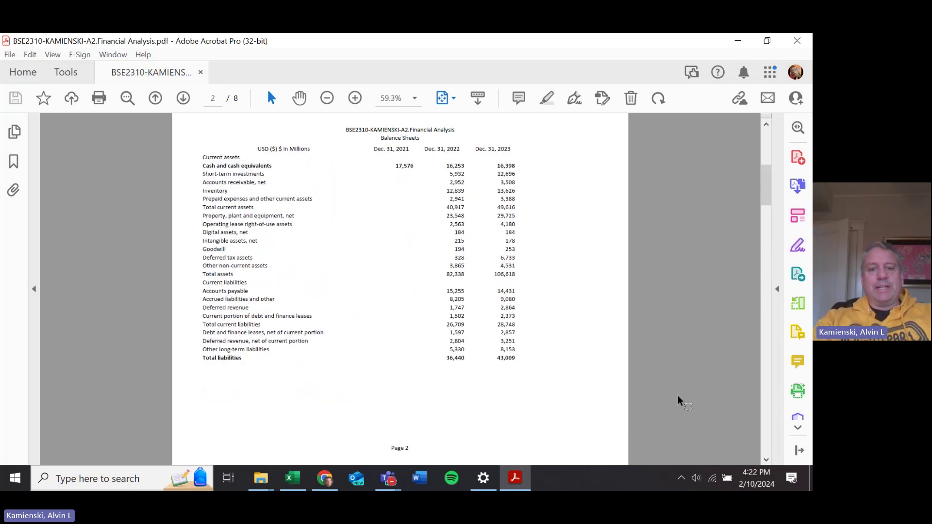
scroll(677, 395, "up", 1)
scroll(677, 395, "down", 1)
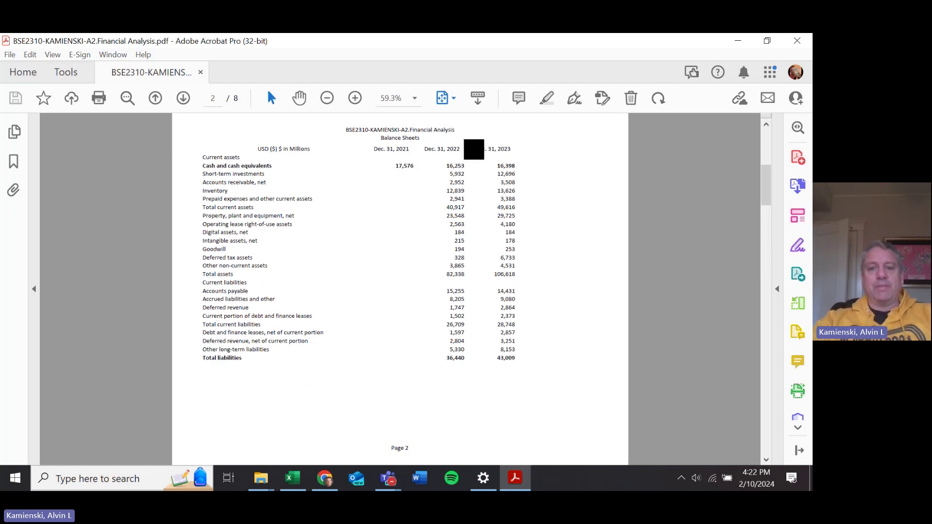
scroll(473, 149, "down", 2)
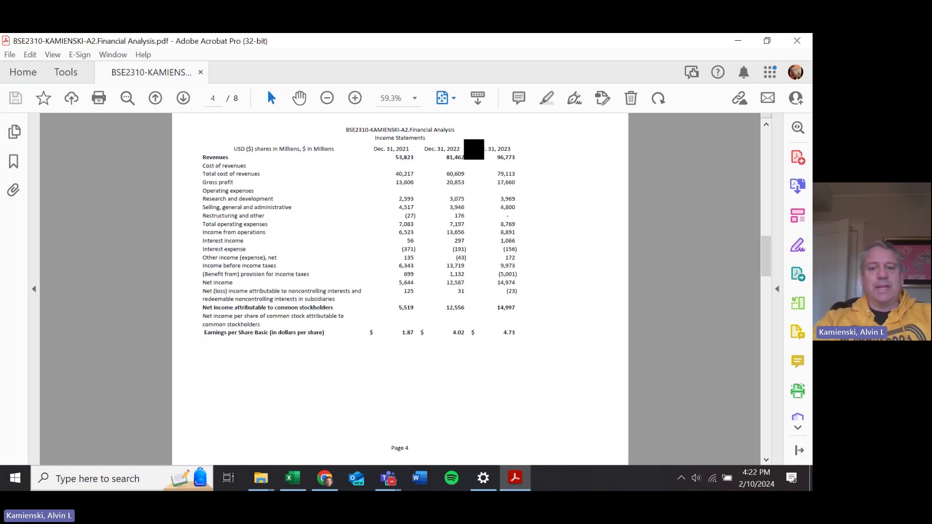
scroll(473, 149, "down", 3)
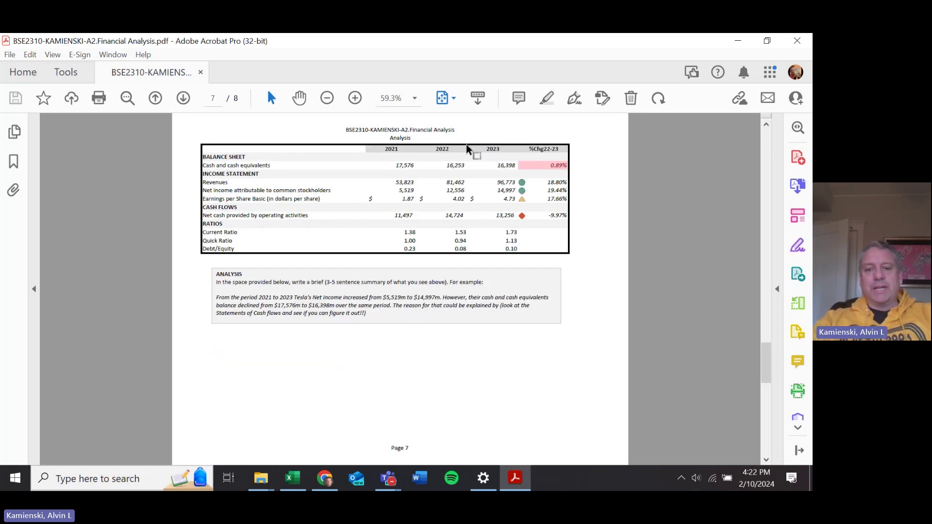
scroll(471, 148, "down", 1)
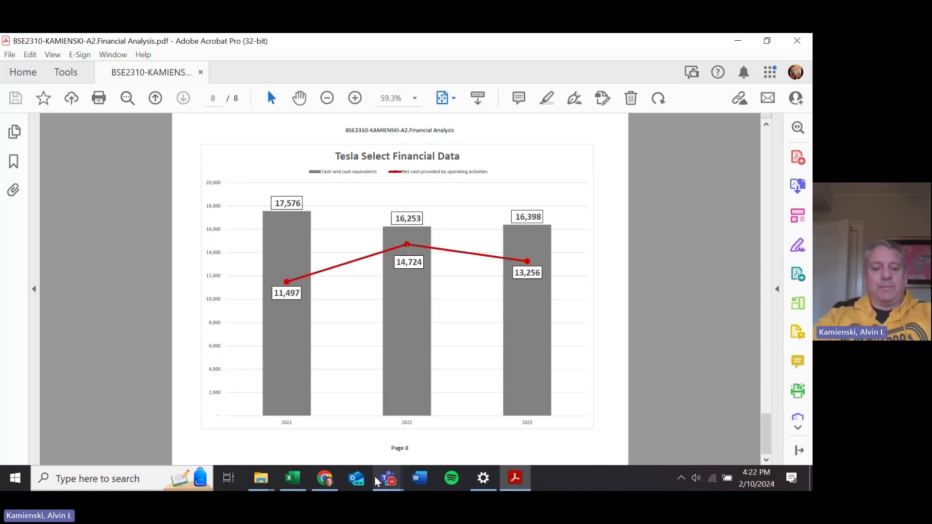
Step: Bring the A2.Financial Analysis-Print Readiness Teams meeting forward and close the recording notice
mouse_move(388, 478)
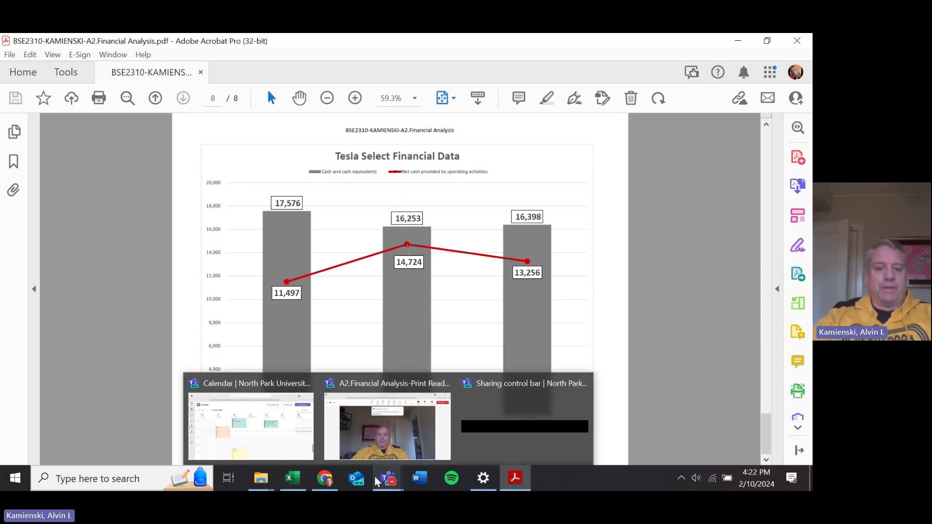
left_click(367, 423)
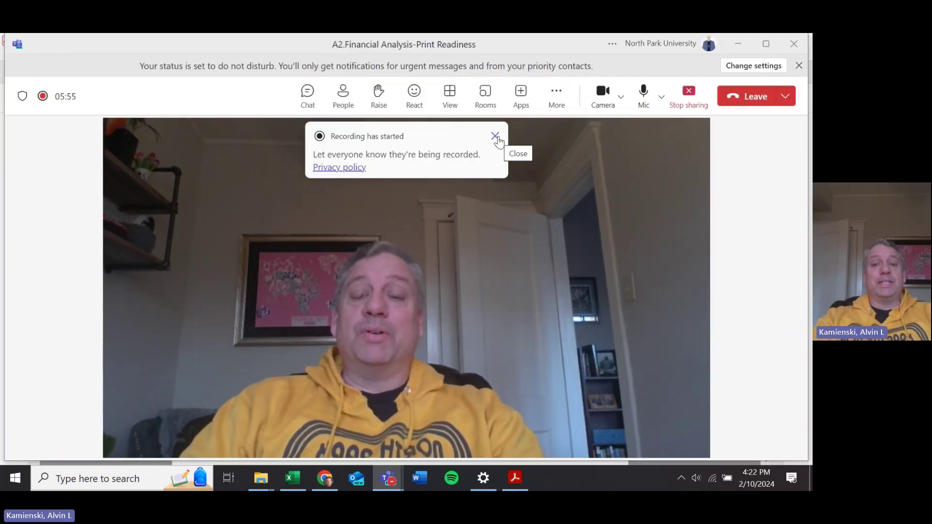
left_click(496, 137)
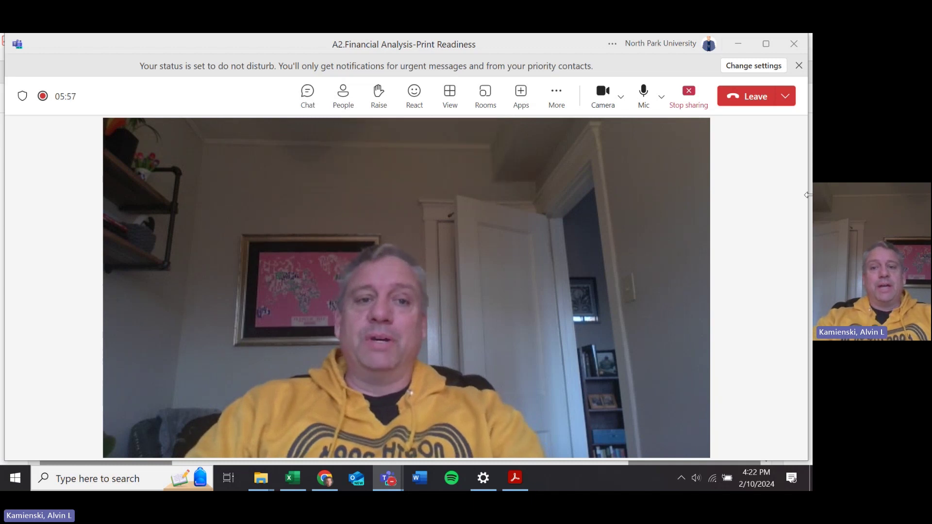